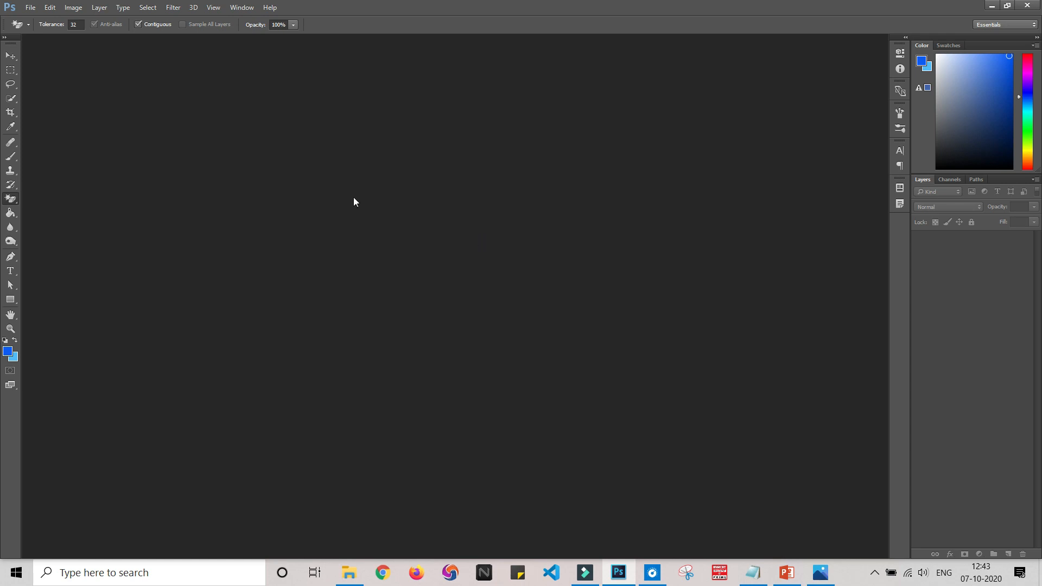
# Create a new 1280 × 720 pixel document named "youtube thumbnail" at 72 pixels/inch with a white background.
pyautogui.click(30, 7)
pyautogui.click(37, 20)
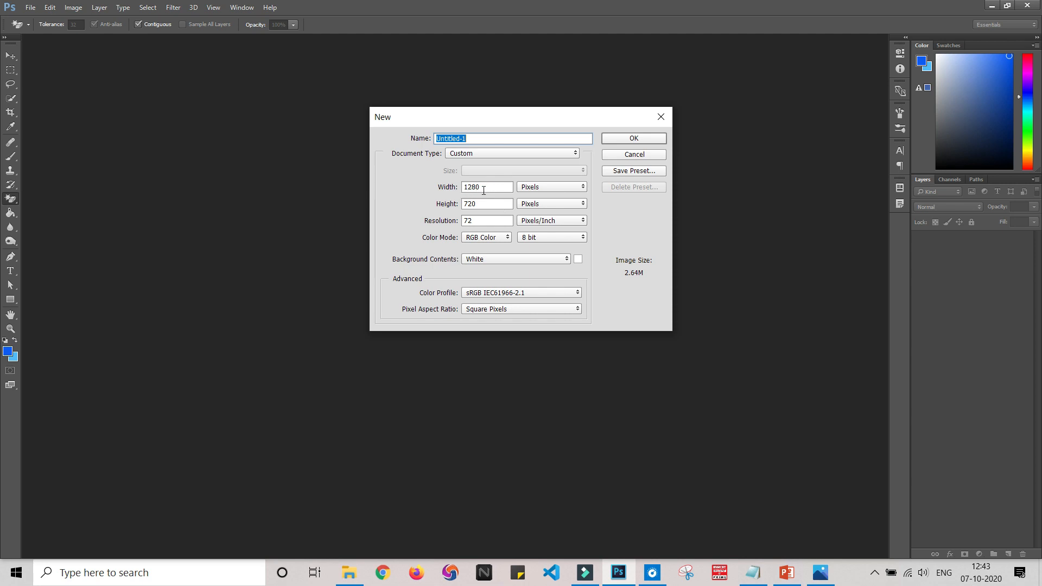
pyautogui.click(485, 189)
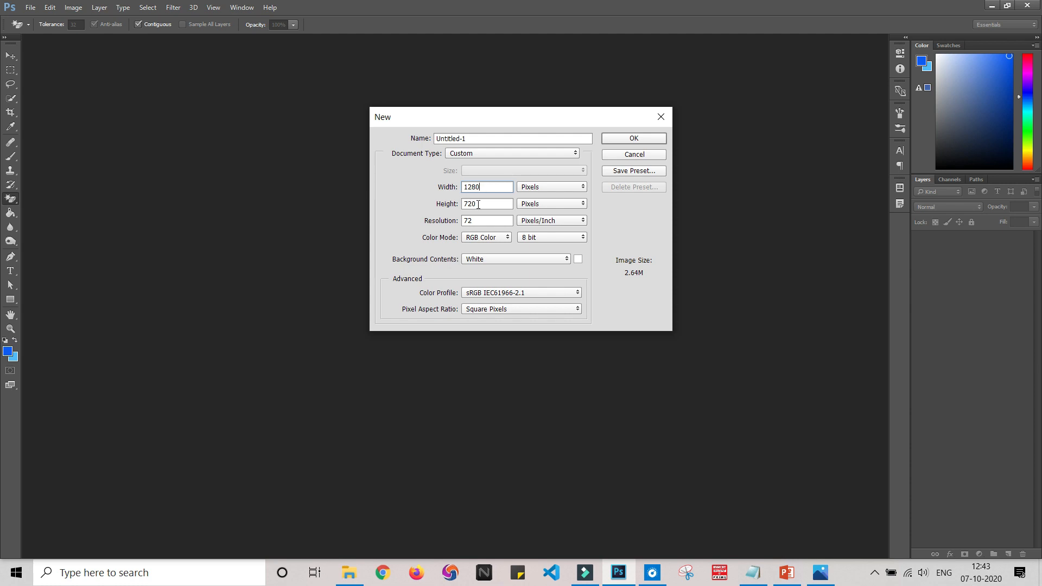
pyautogui.click(478, 204)
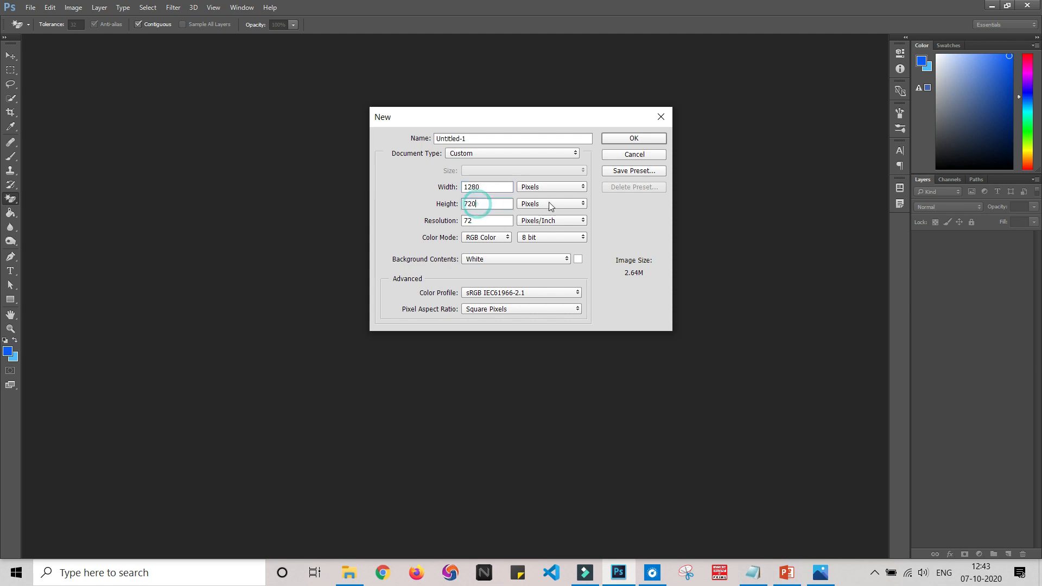
pyautogui.doubleClick(514, 140)
pyautogui.write('yo')
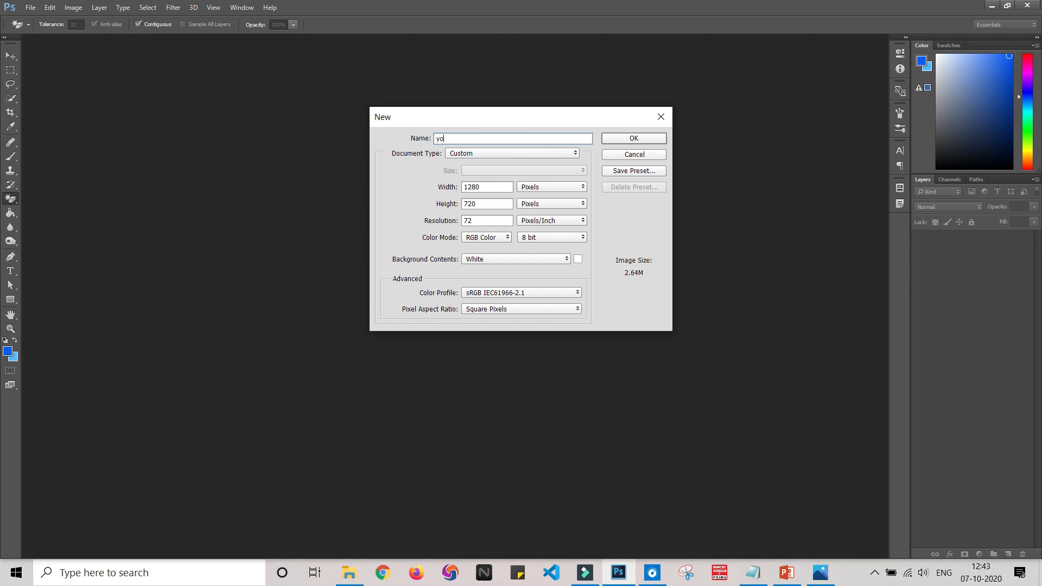
pyautogui.write('utube thumbnail')
pyautogui.click(633, 139)
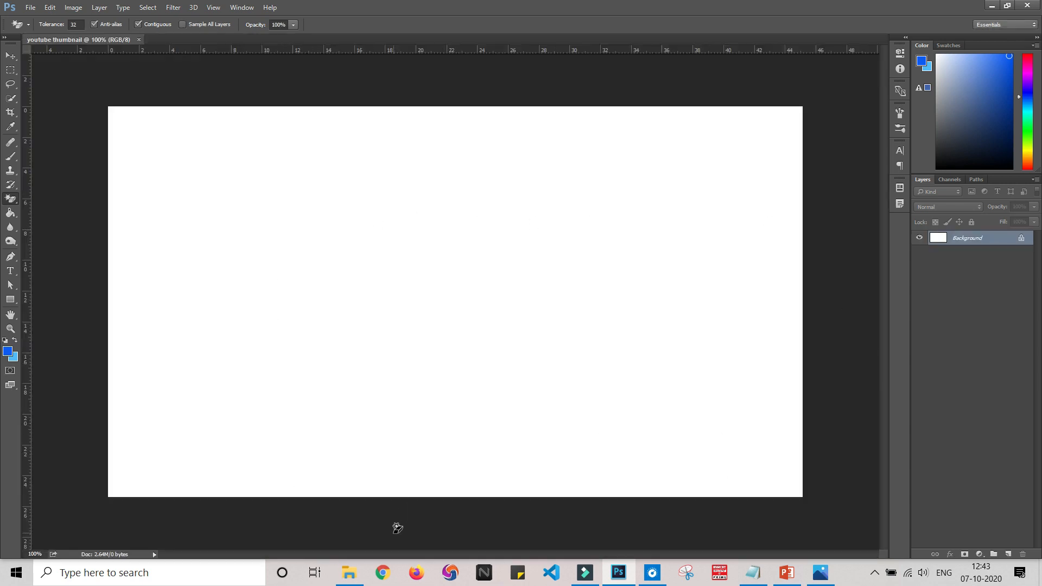
# Switch to File Explorer and view the finished poster image in the youtube poster folder as a reference.
pyautogui.click(345, 576)
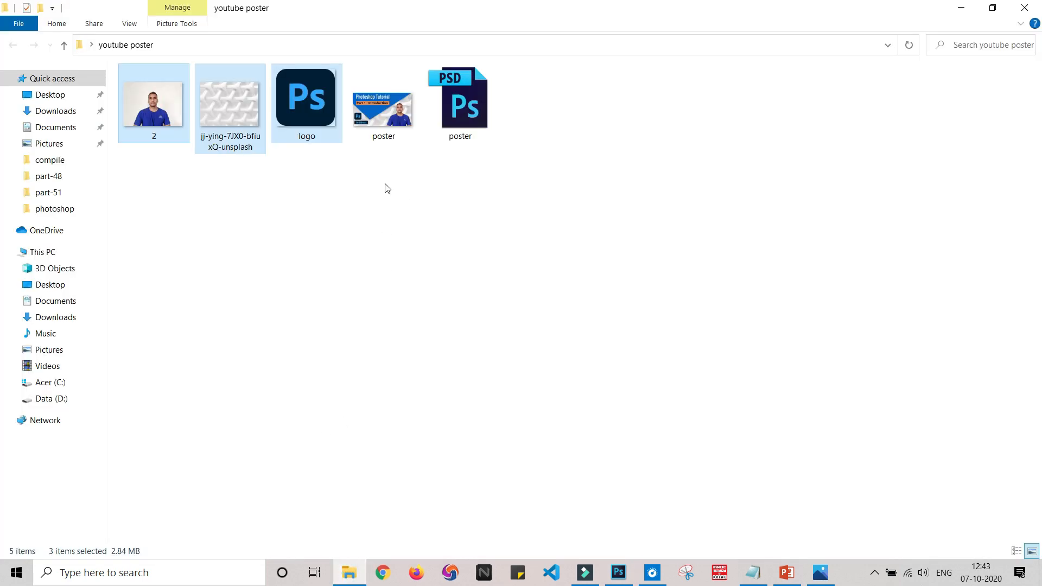
pyautogui.click(381, 120)
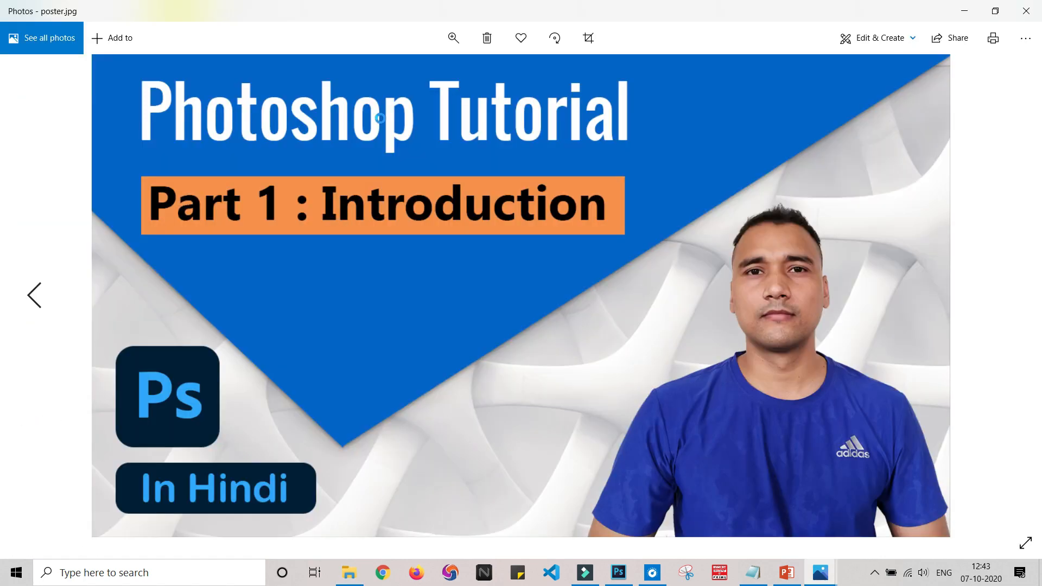
pyautogui.click(1028, 11)
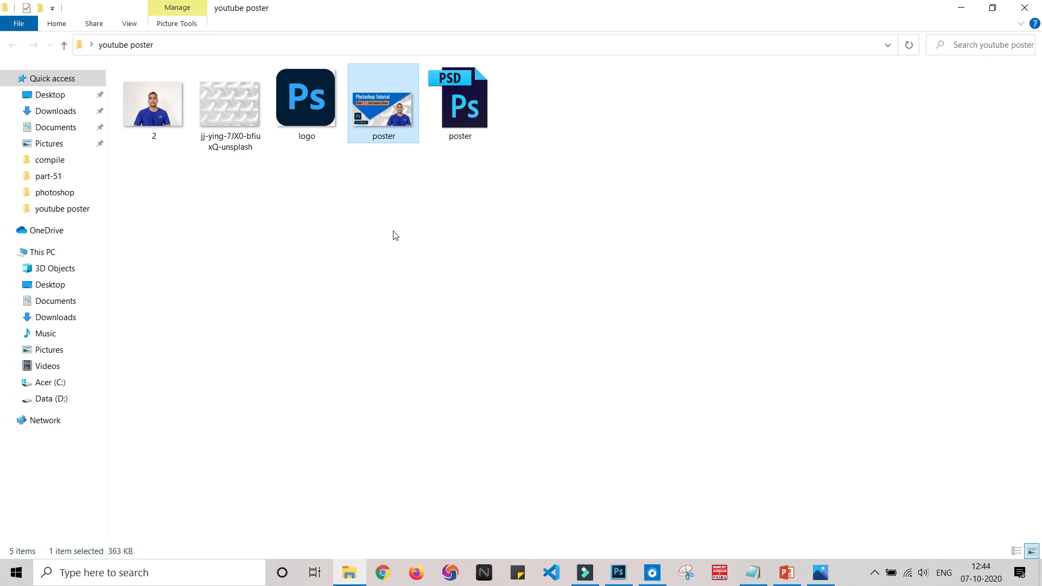
# Open the images 2, jj-ying-7JX0-bfiuxQ-unsplash and logo from the folder in Photoshop, and return to the blank thumbnail document.
pyautogui.click(283, 244)
pyautogui.click(235, 112)
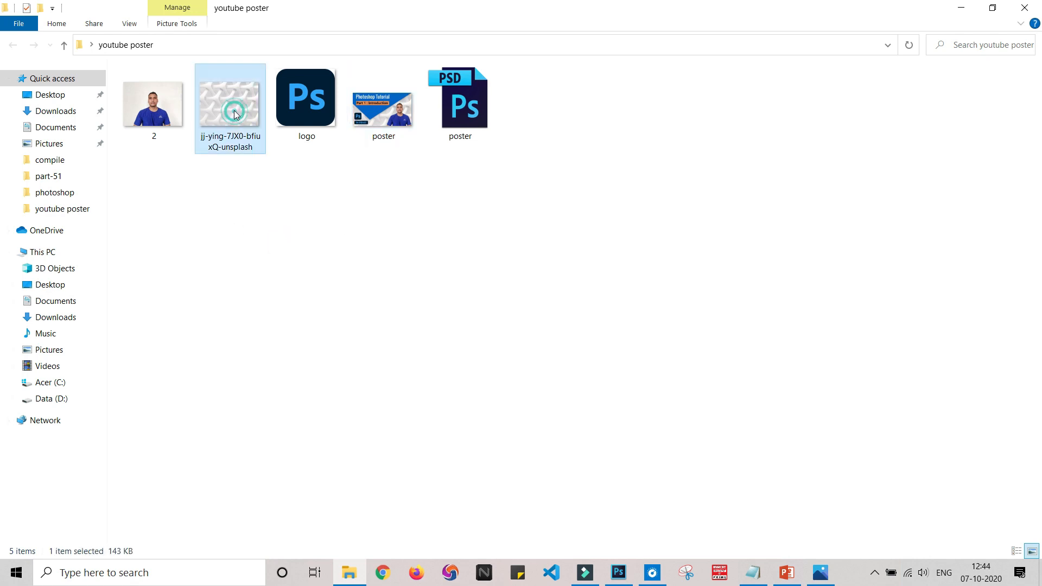
pyautogui.click(159, 112)
pyautogui.click(286, 112)
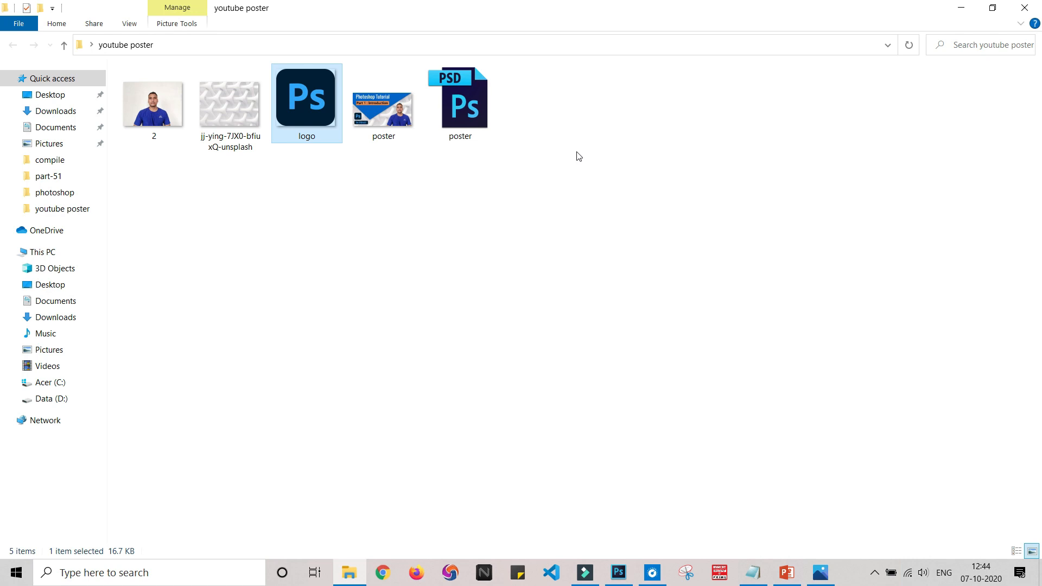
pyautogui.click(312, 225)
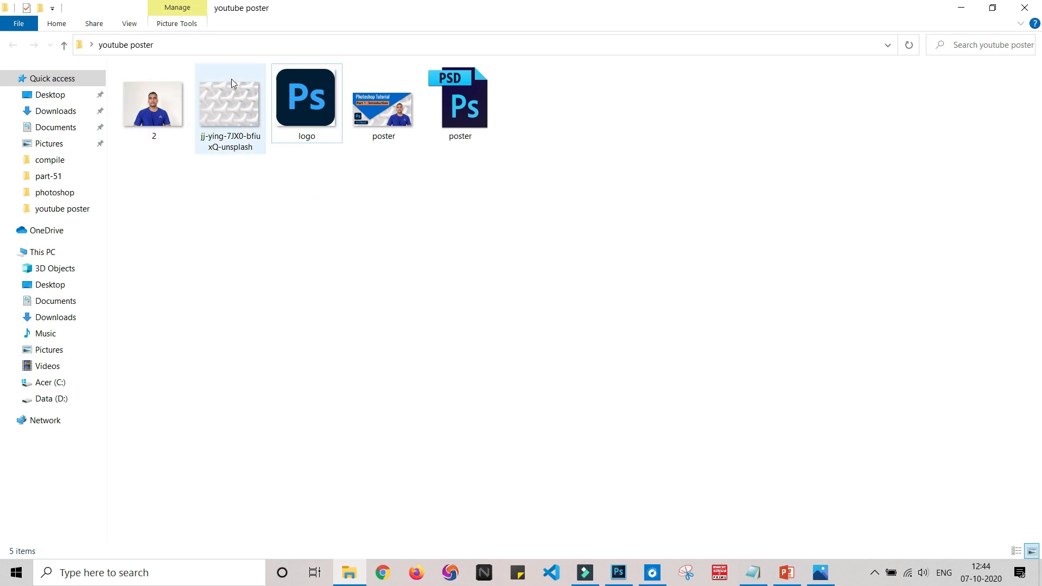
pyautogui.moveTo(313, 170); pyautogui.dragTo(291, 58)
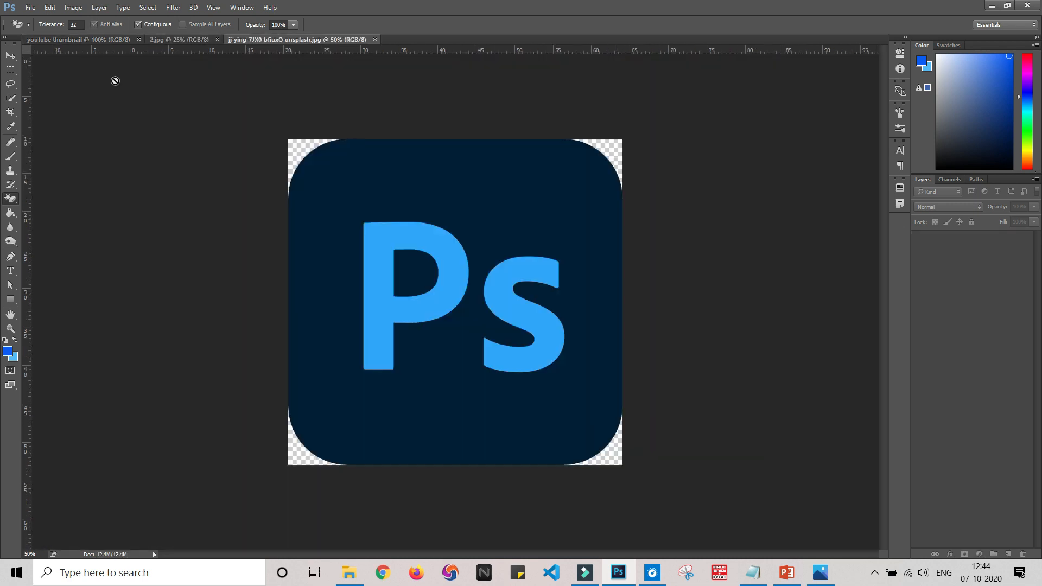
pyautogui.click(95, 44)
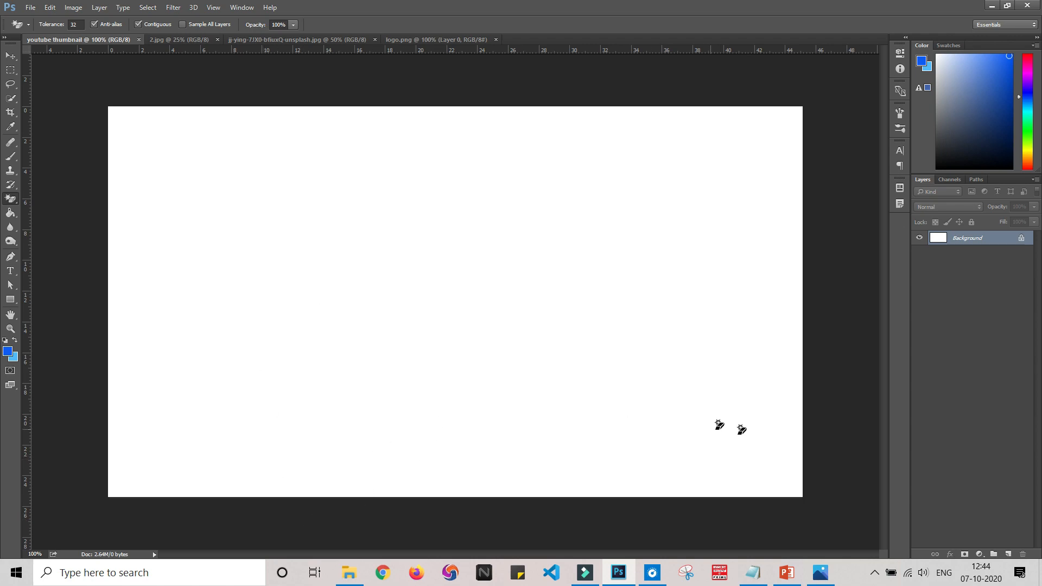
# Review the finished poster again and look through the opened portrait, pattern and logo documents.
pyautogui.click(820, 573)
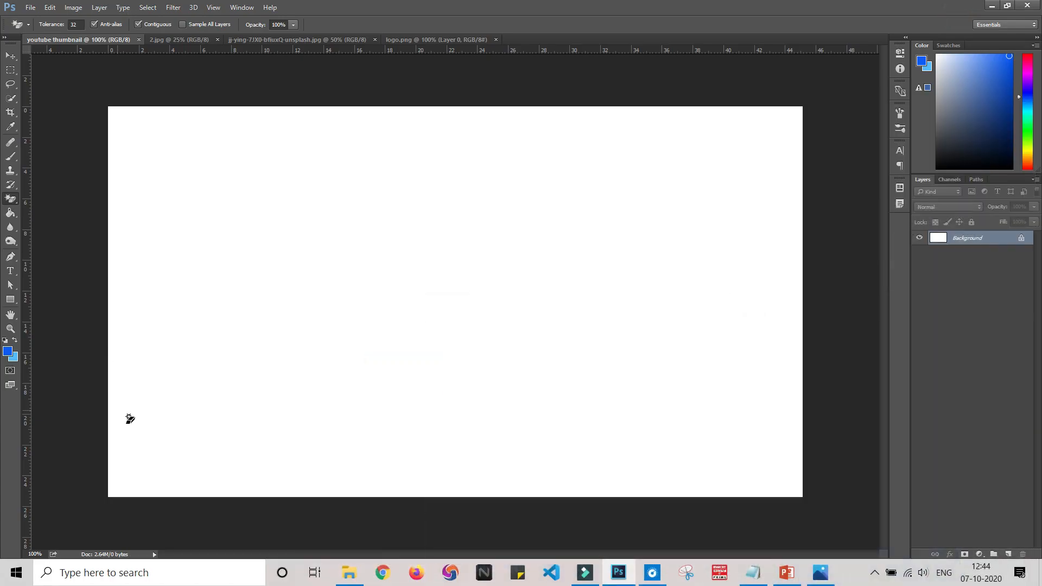
pyautogui.click(964, 11)
pyautogui.click(190, 40)
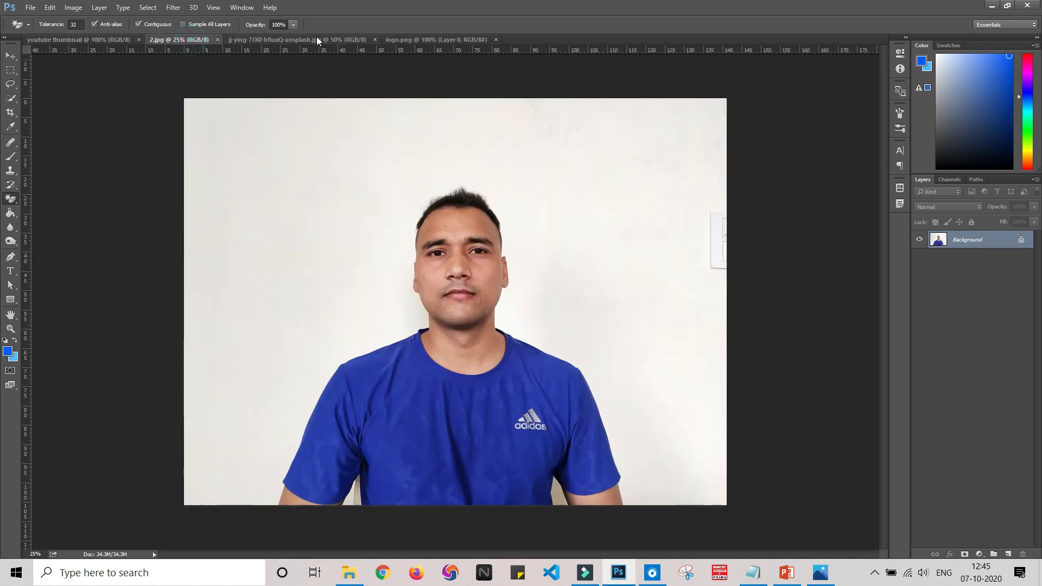
pyautogui.click(317, 39)
pyautogui.click(426, 41)
# Duplicate the white pattern image's Background layer into the youtube thumbnail document and go to that document.
pyautogui.click(274, 40)
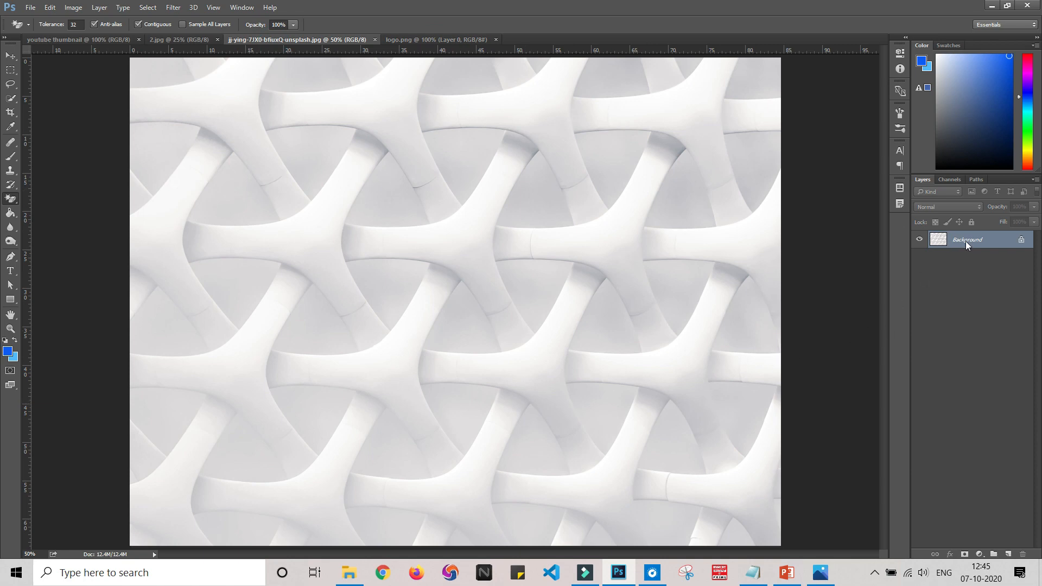
pyautogui.rightClick(966, 245)
pyautogui.click(968, 268)
pyautogui.click(588, 218)
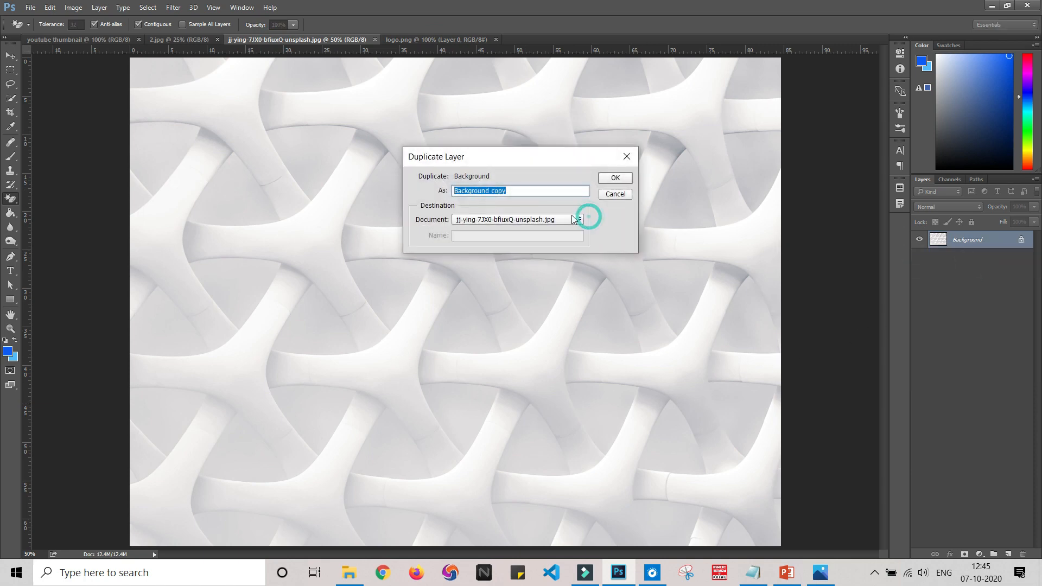
pyautogui.click(529, 228)
pyautogui.click(617, 178)
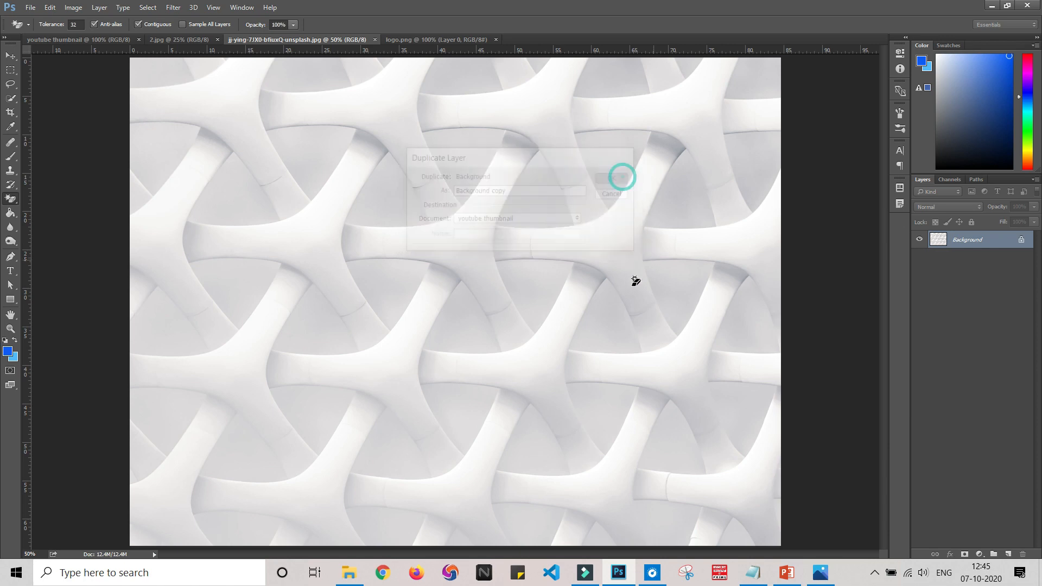
pyautogui.click(118, 39)
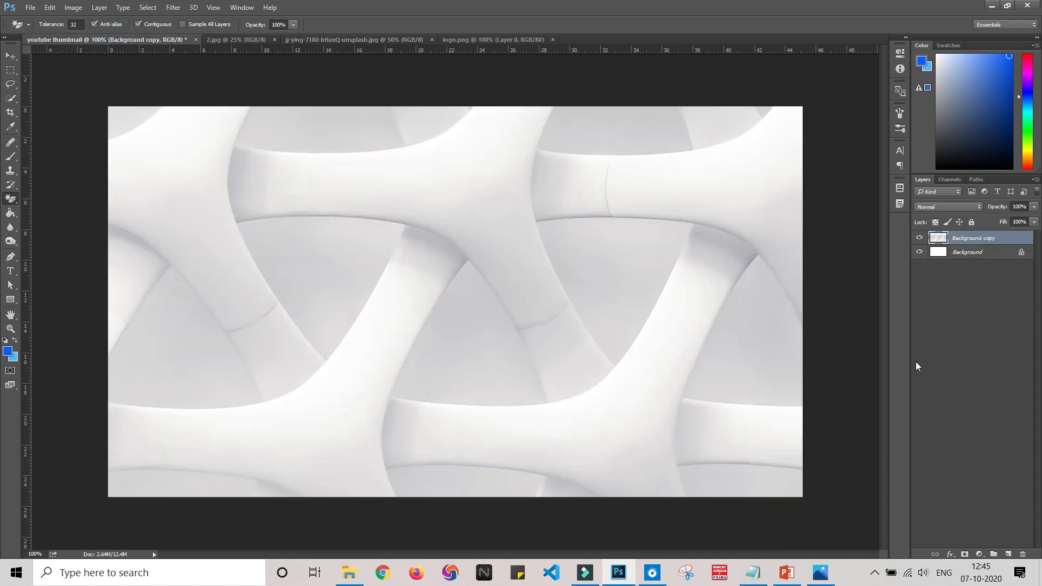
# Scale the pattern layer down proportionally about its centre to about 54% so it just spans the canvas width.
pyautogui.hotkey('ctrl', 't')
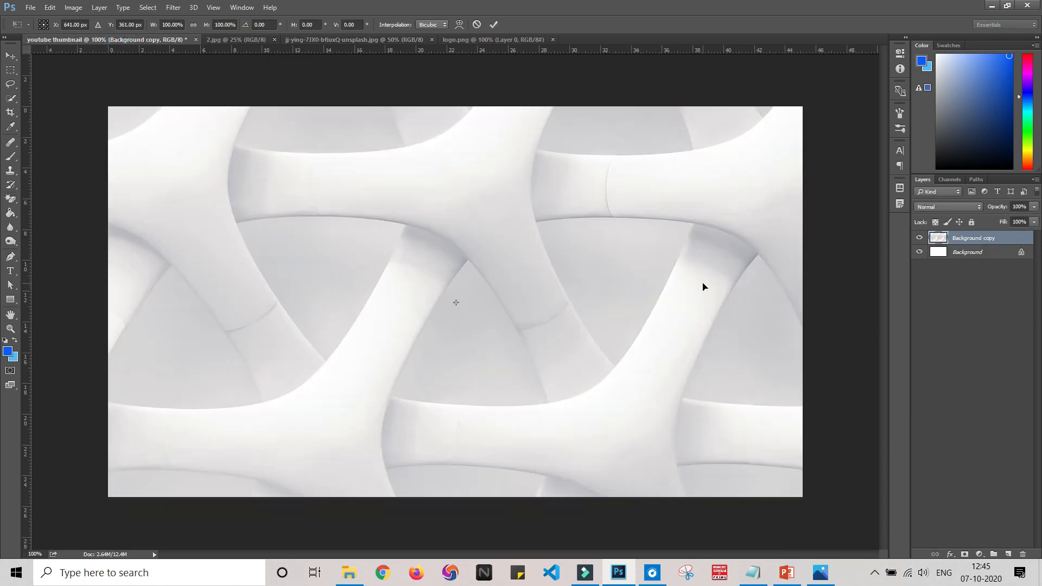
pyautogui.hotkey('ctrl', '-')
pyautogui.hotkey('ctrl', '-')
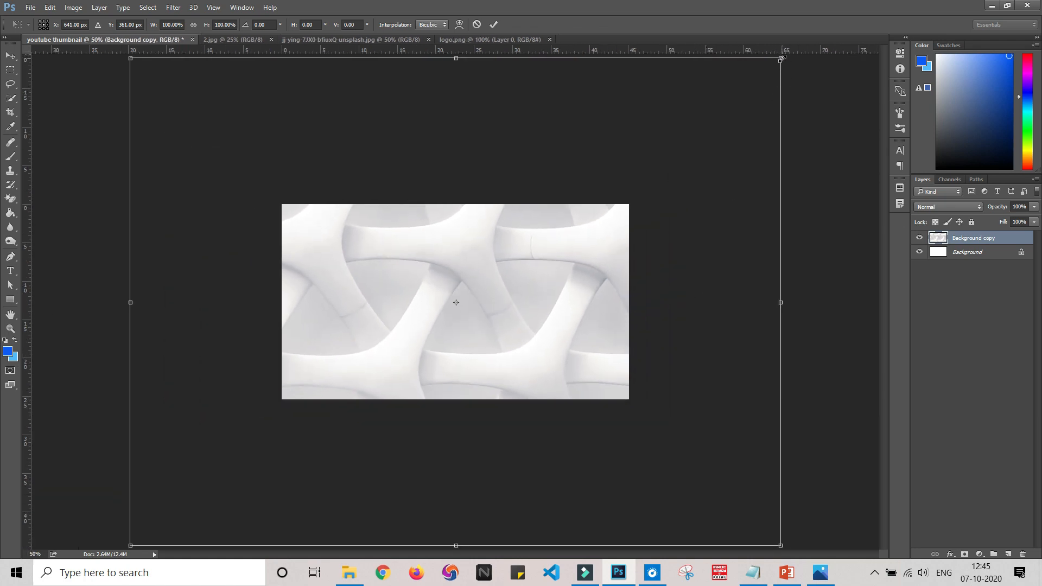
pyautogui.moveTo(786, 52); pyautogui.dragTo(656, 206)
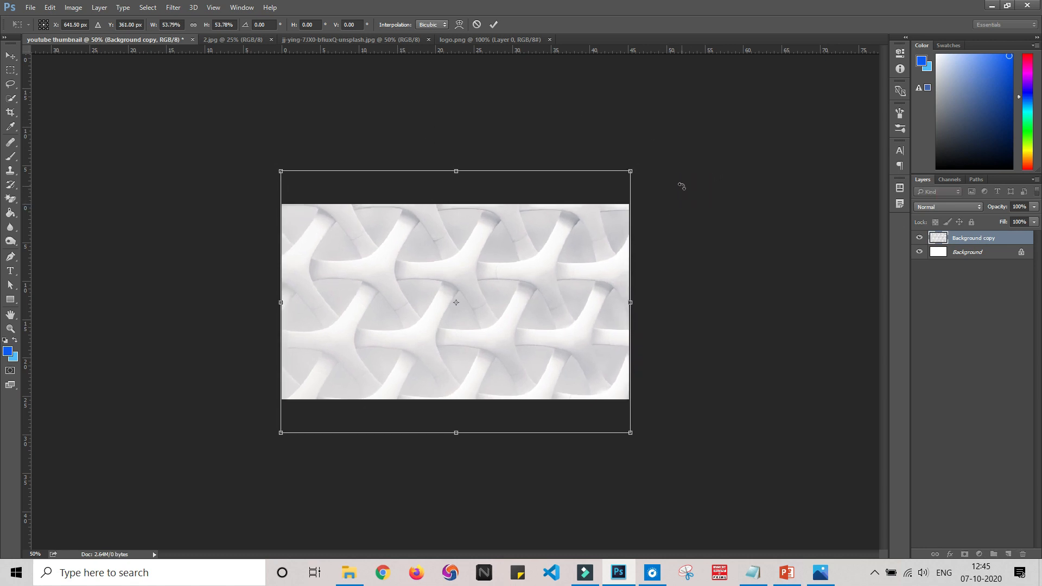
pyautogui.hotkey('ctrl', '+')
pyautogui.hotkey('ctrl', '+')
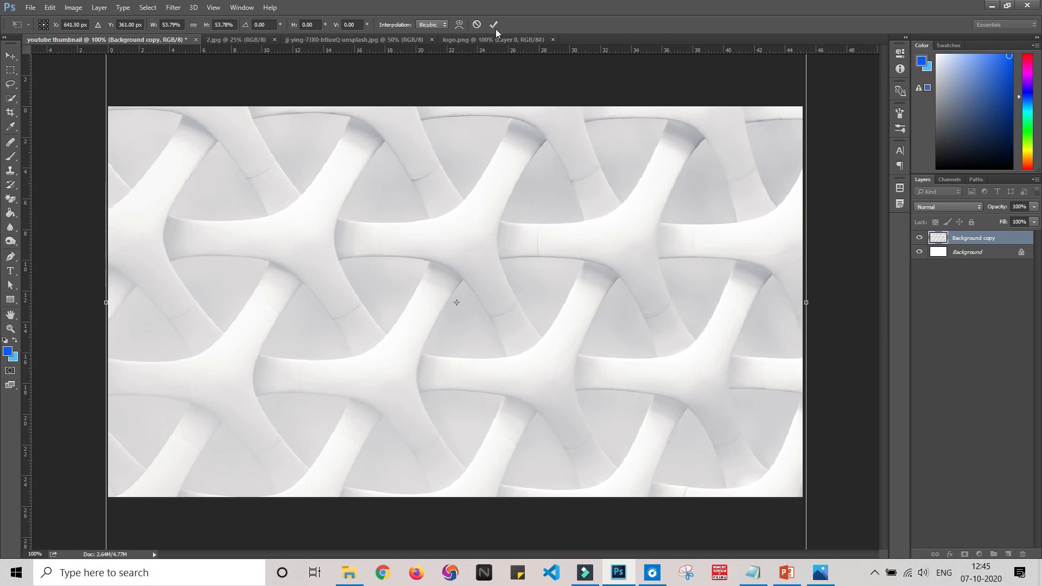
pyautogui.click(495, 26)
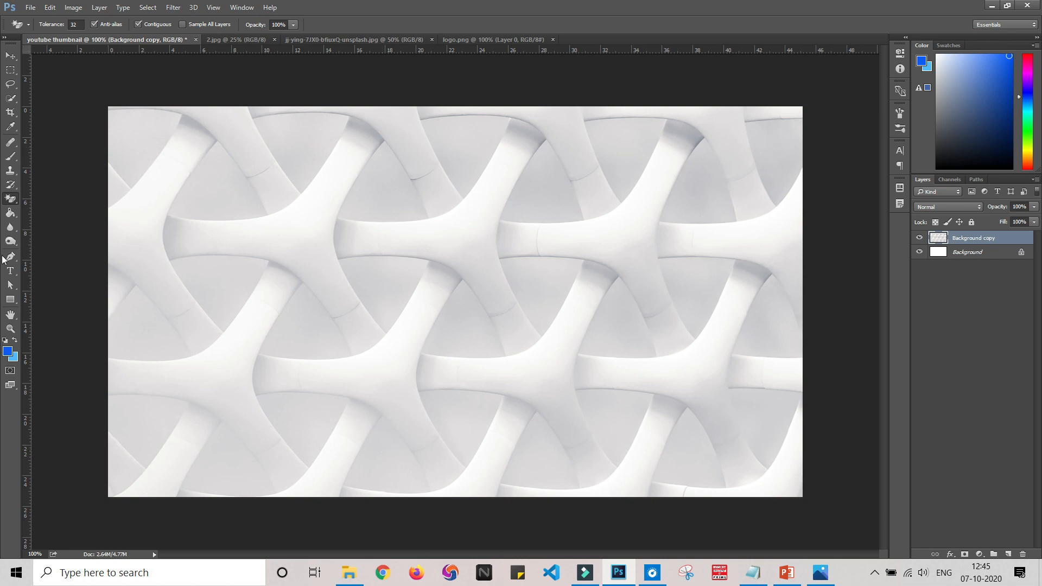
pyautogui.click(13, 298)
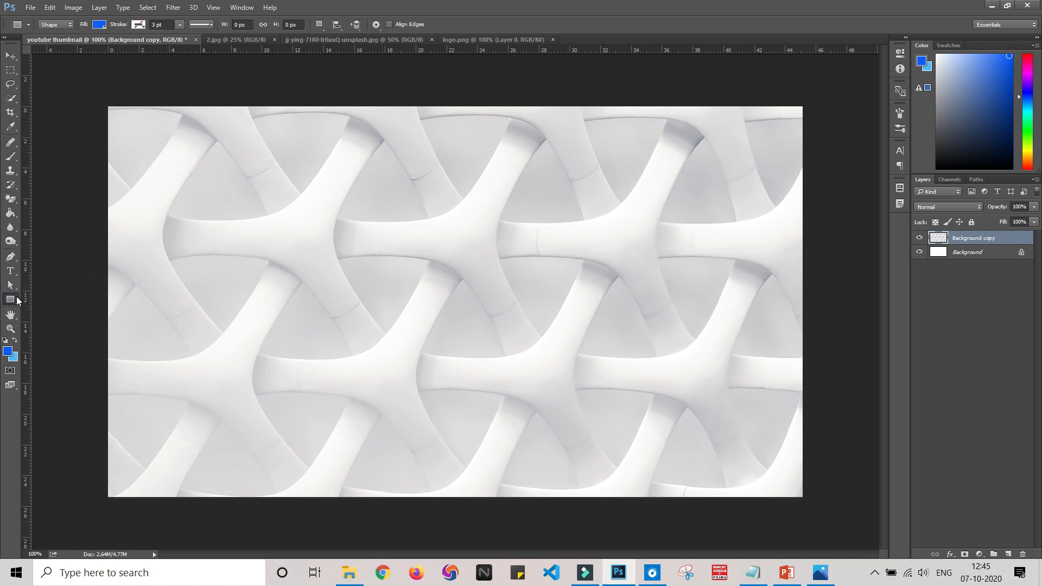
pyautogui.rightClick(17, 300)
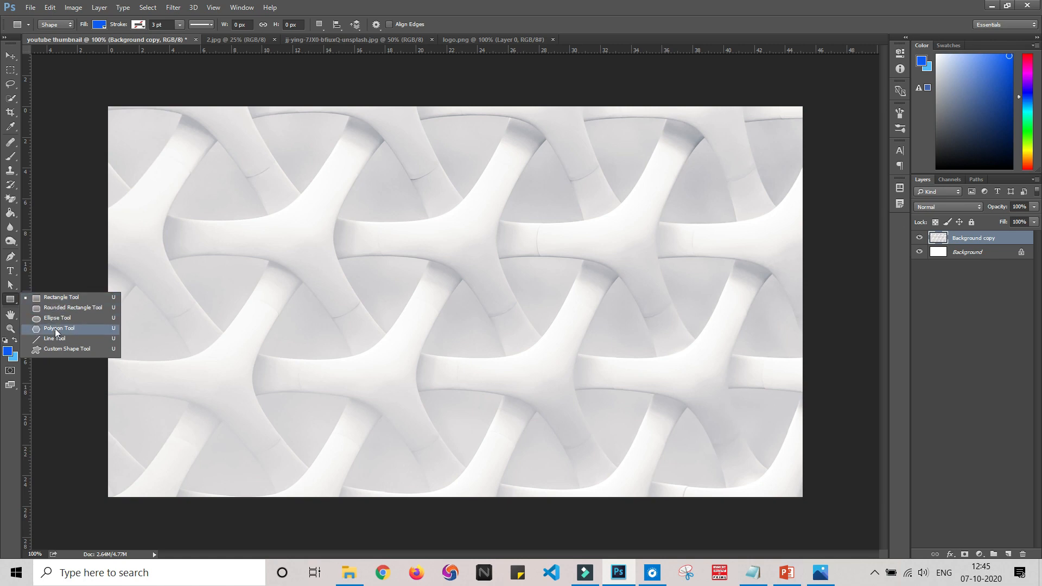
pyautogui.click(13, 305)
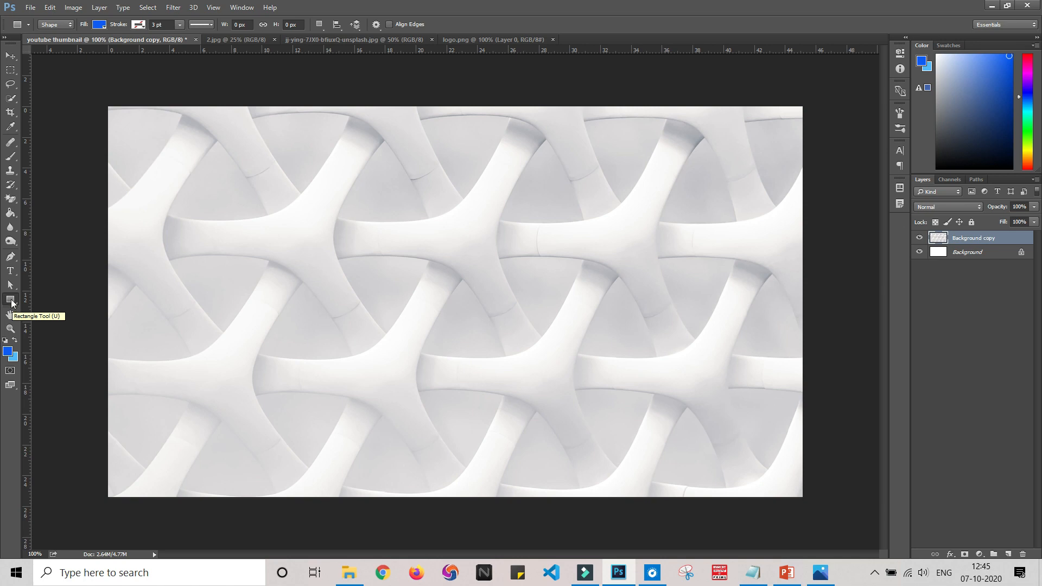
# Draw a blue five-cornered Pen tool shape in Shape mode, about 1279 × 498 px, covering the canvas's upper part with a downward point left of centre.
pyautogui.click(10, 258)
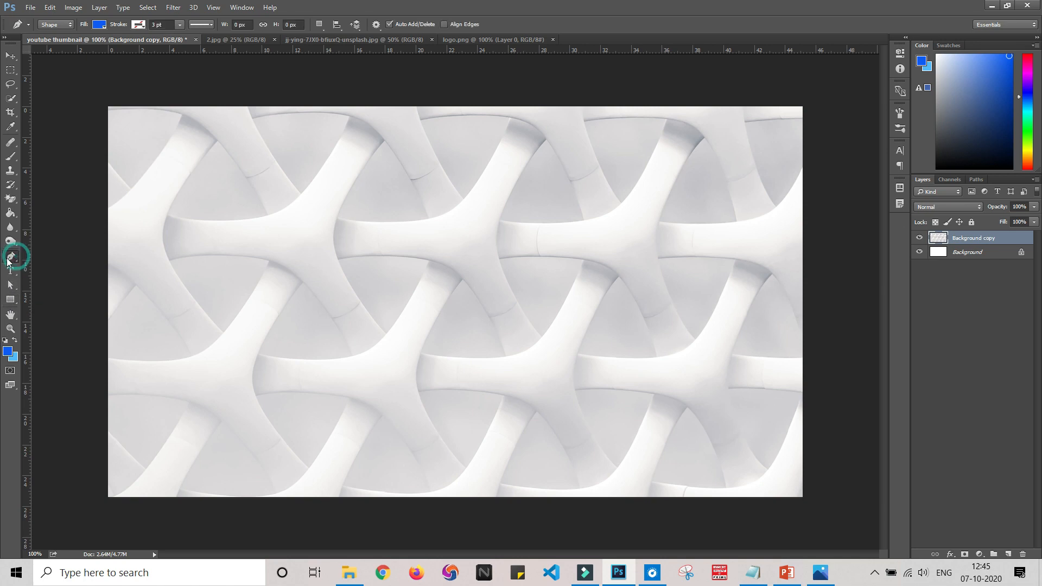
pyautogui.click(108, 292)
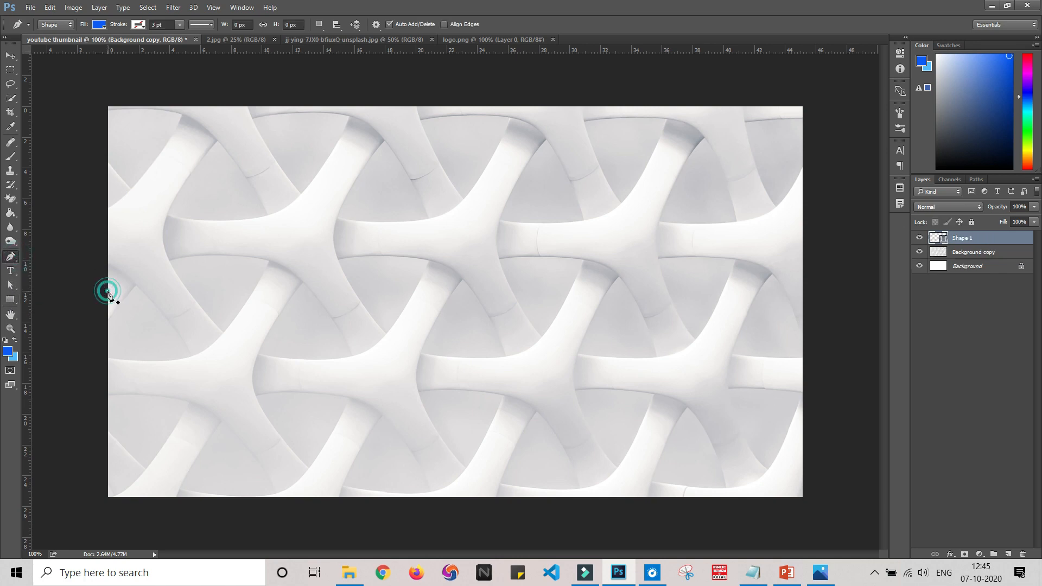
pyautogui.click(288, 377)
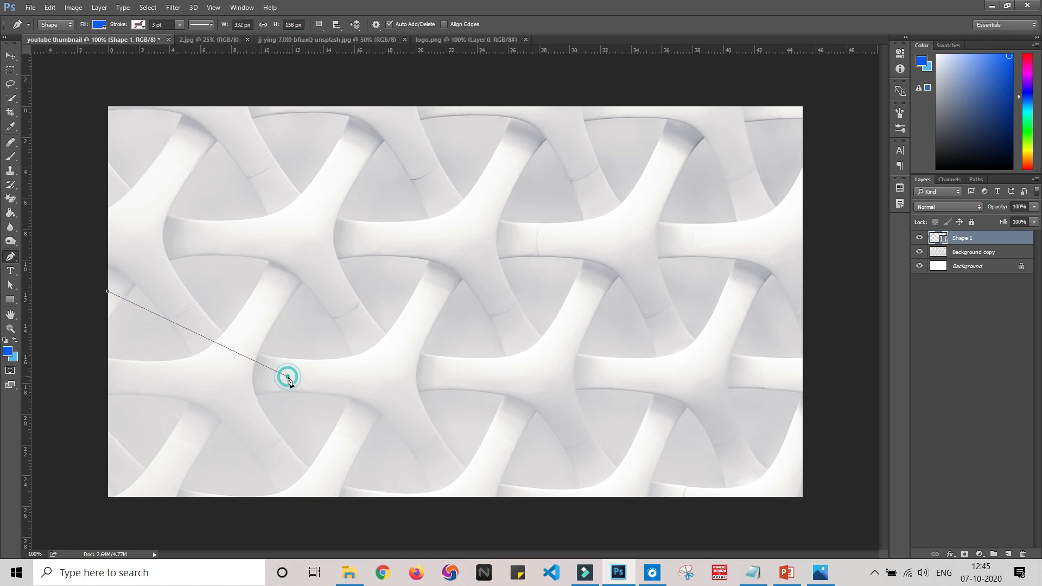
pyautogui.click(802, 167)
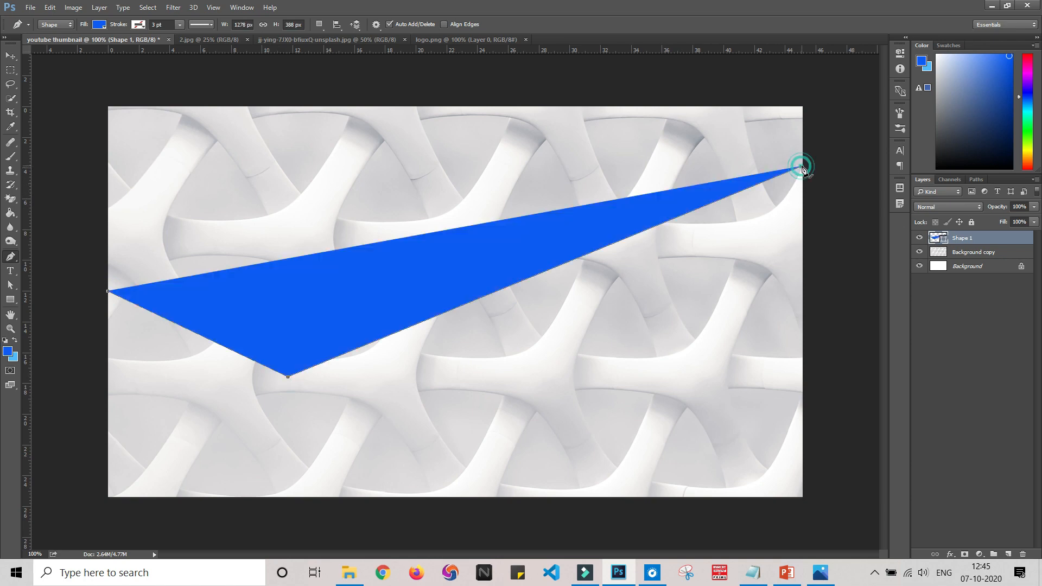
pyautogui.click(802, 107)
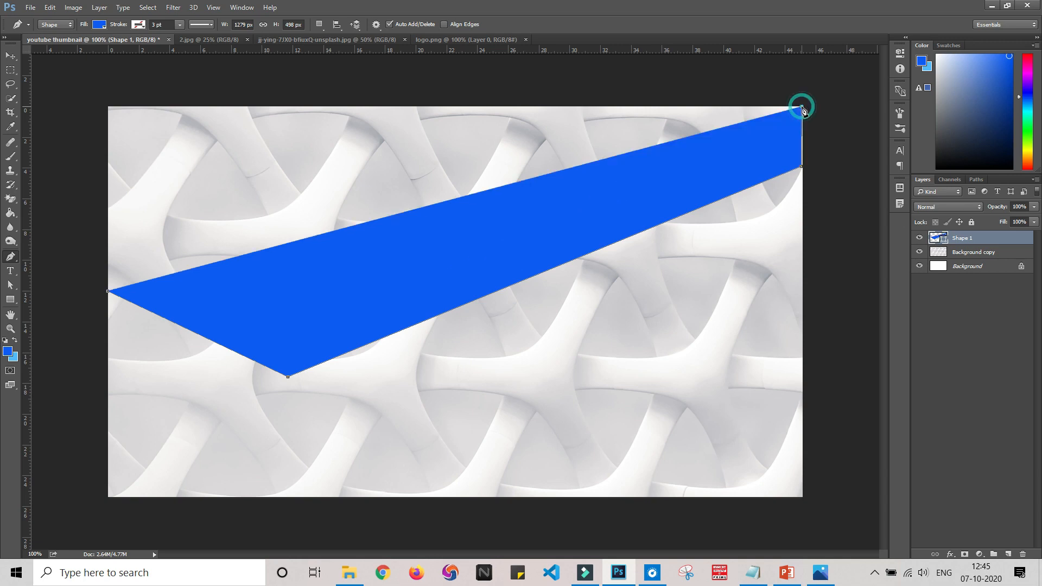
pyautogui.click(108, 107)
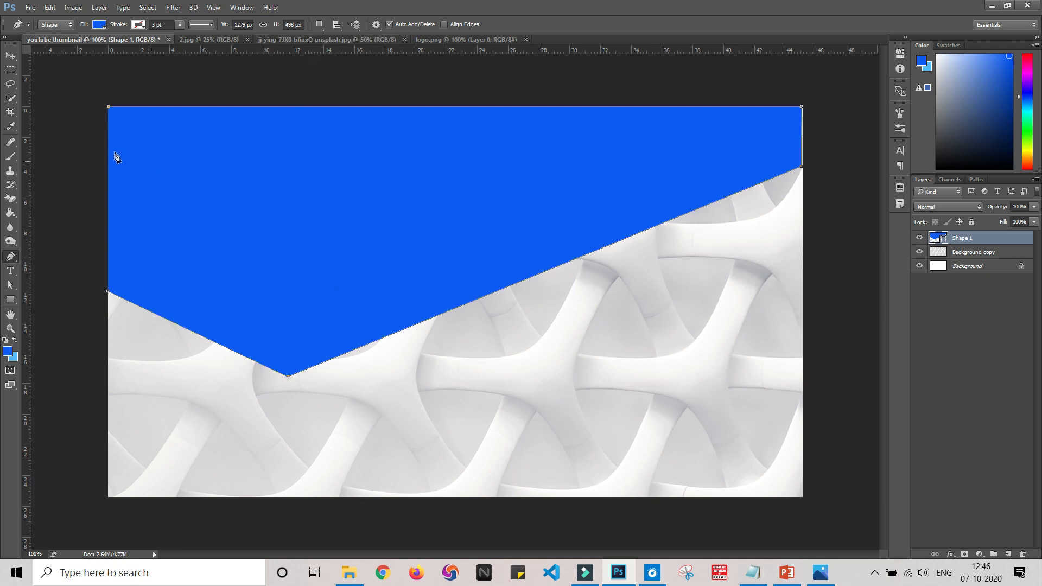
pyautogui.click(60, 25)
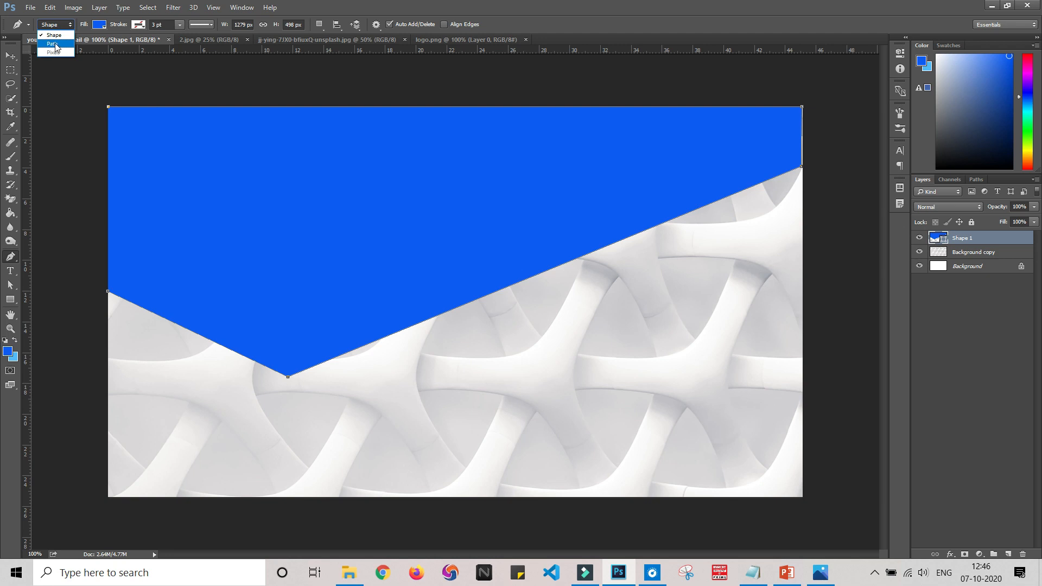
pyautogui.click(59, 35)
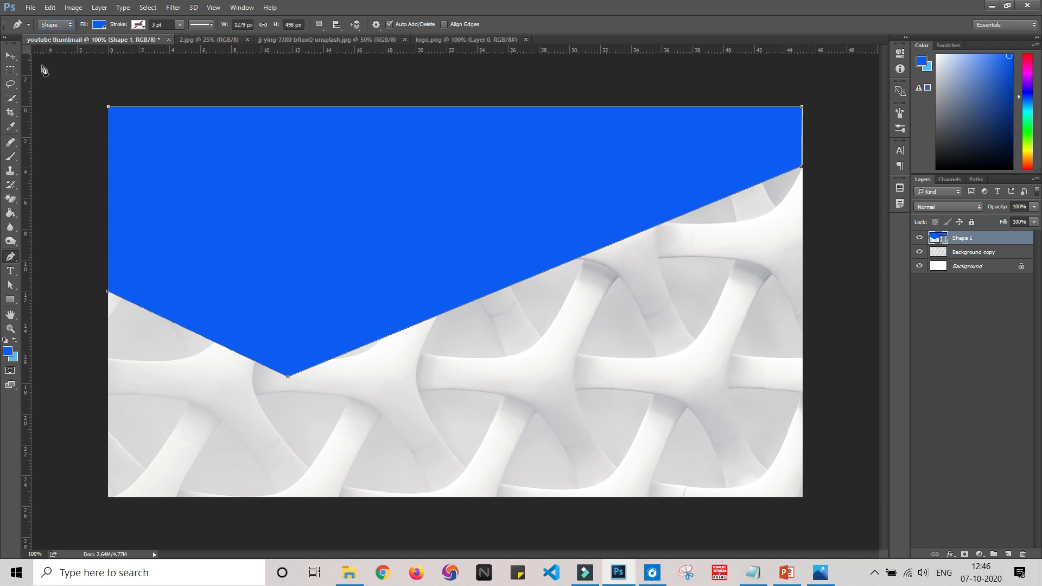
# Try an orange fill on the blue shape, look at its colour picker values, and restore the blue fill.
pyautogui.click(100, 24)
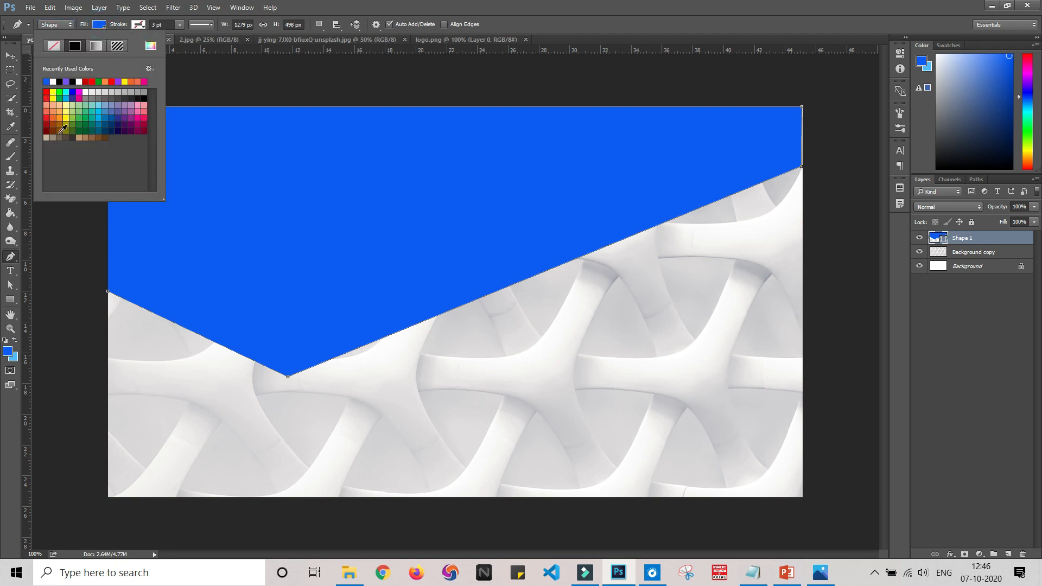
pyautogui.click(108, 79)
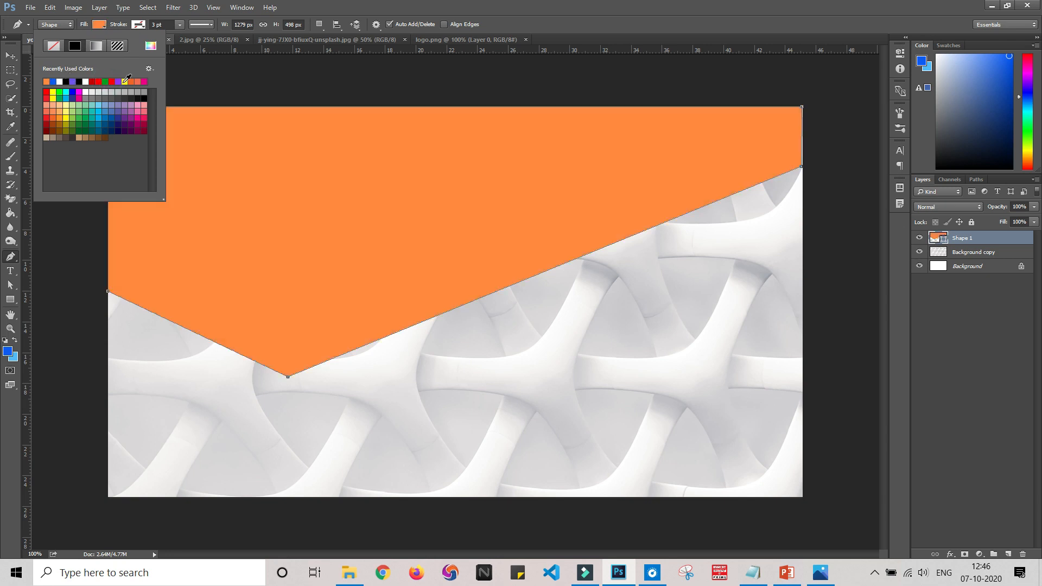
pyautogui.click(151, 46)
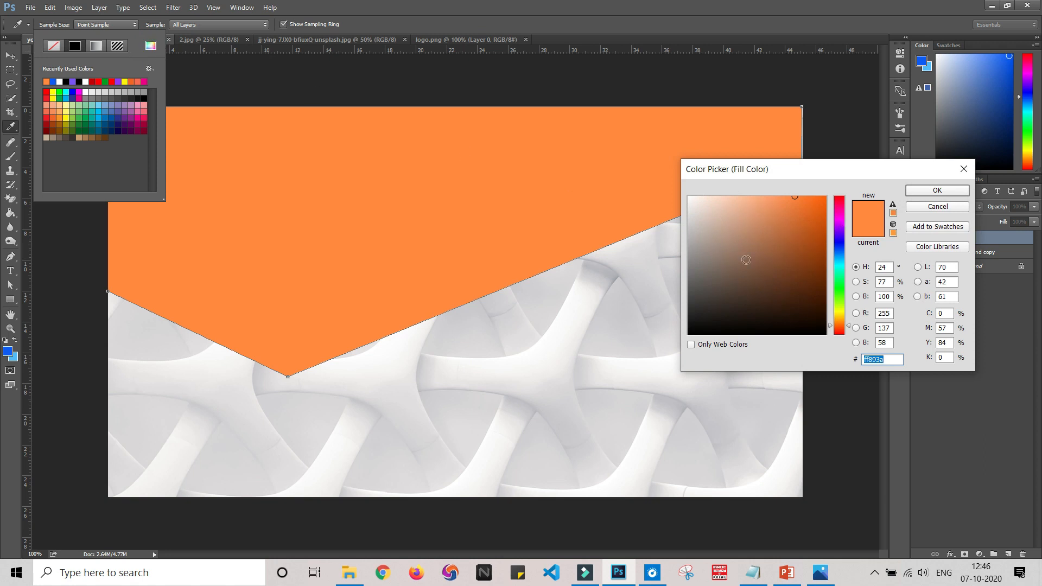
pyautogui.click(964, 168)
pyautogui.click(53, 82)
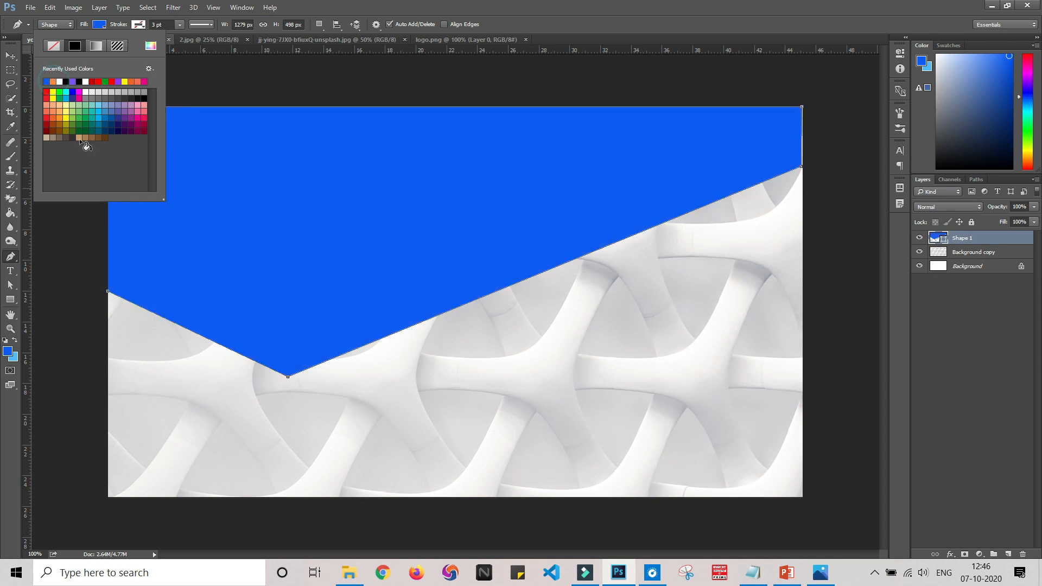
# Stretch the blue shape horizontally to about 100.7% so it extends past the canvas's right edge.
pyautogui.click(963, 255)
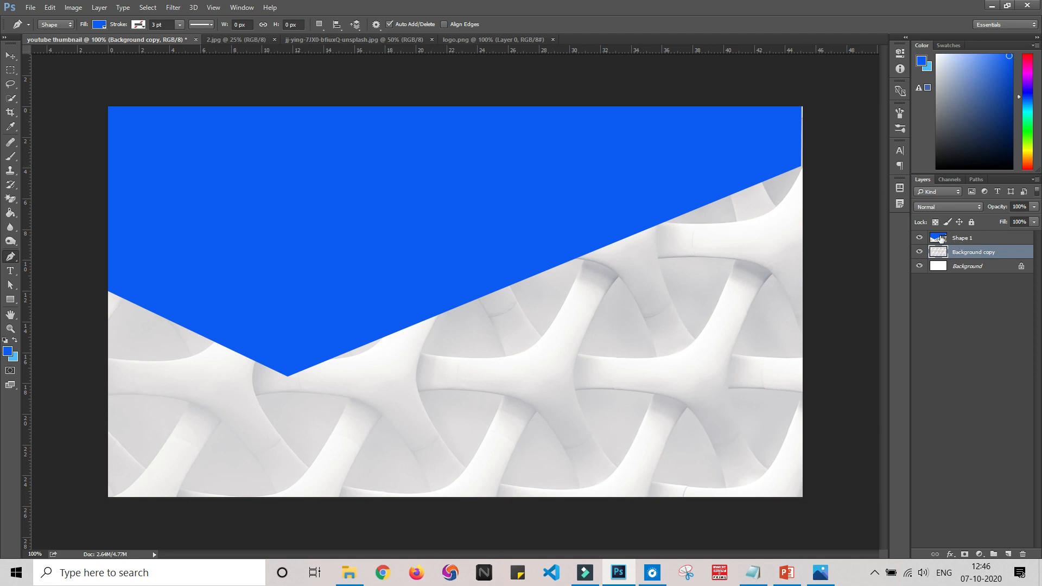
pyautogui.click(941, 239)
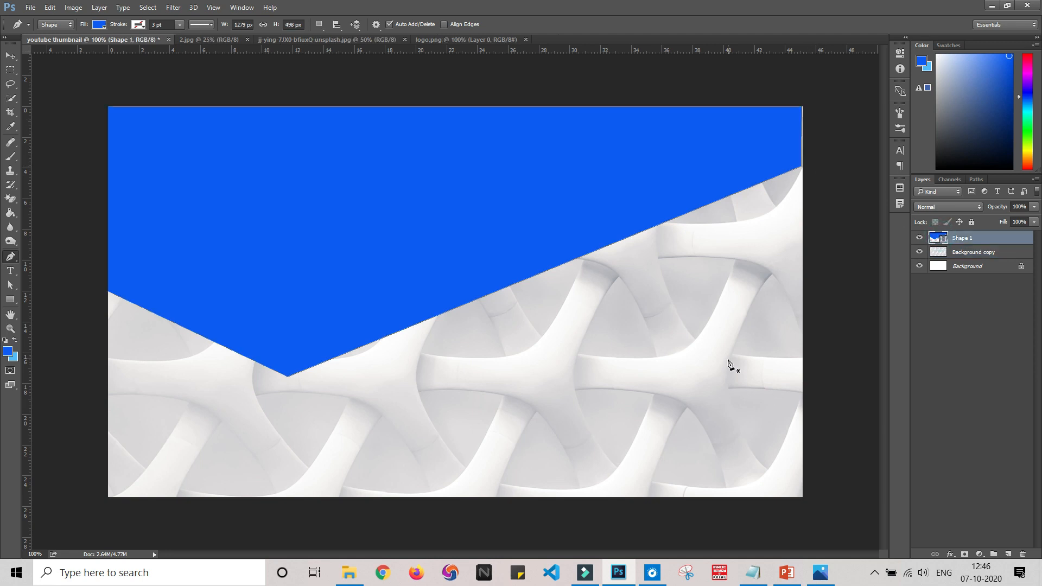
pyautogui.hotkey('ctrl', 't')
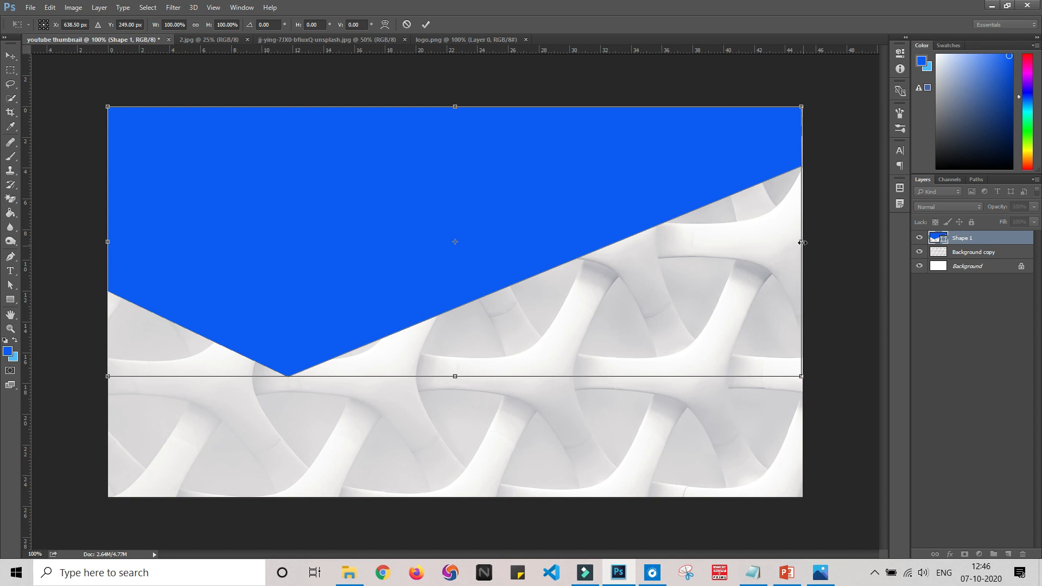
pyautogui.moveTo(803, 242); pyautogui.dragTo(806, 242)
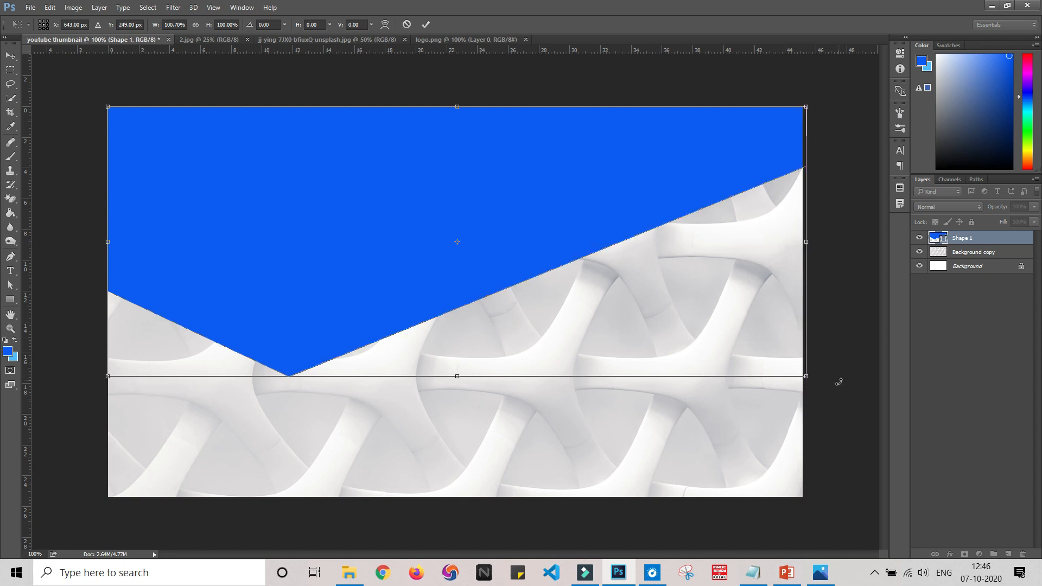
pyautogui.click(425, 24)
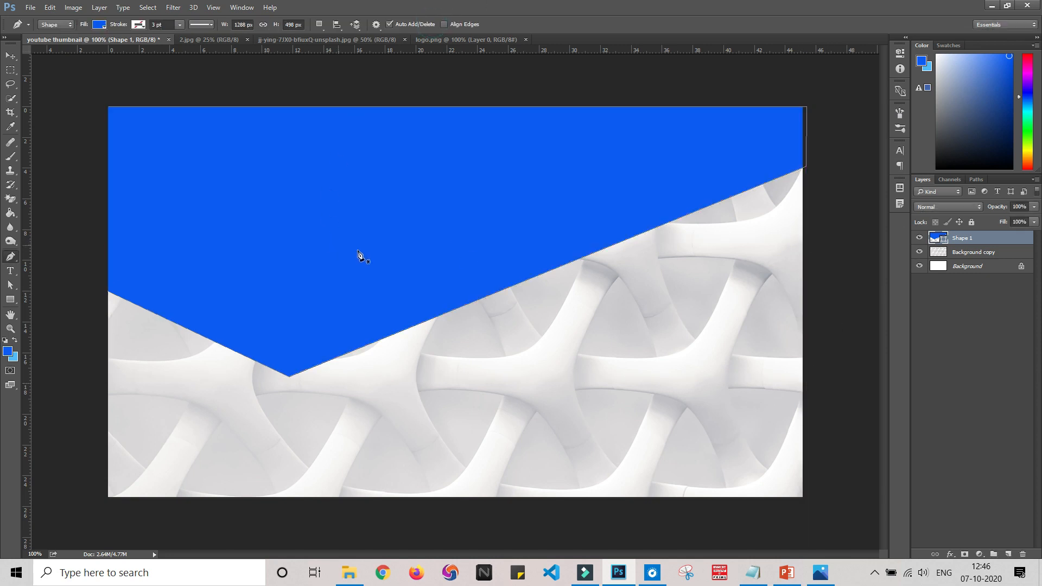
# Check the finished poster, duplicate the logo.png layer into the youtube thumbnail document above the pattern layer, and go to that document.
pyautogui.click(971, 253)
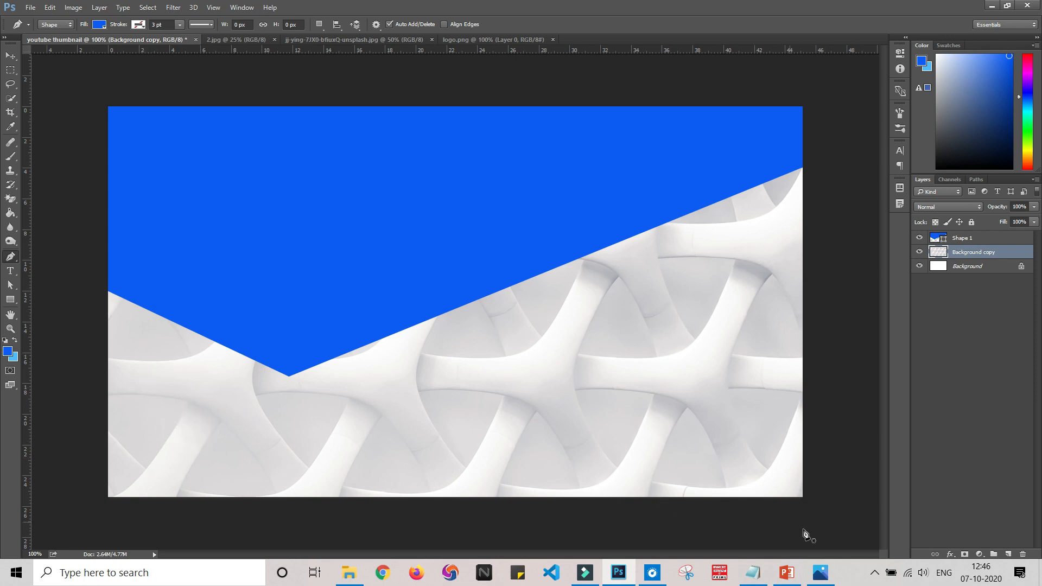
pyautogui.click(818, 574)
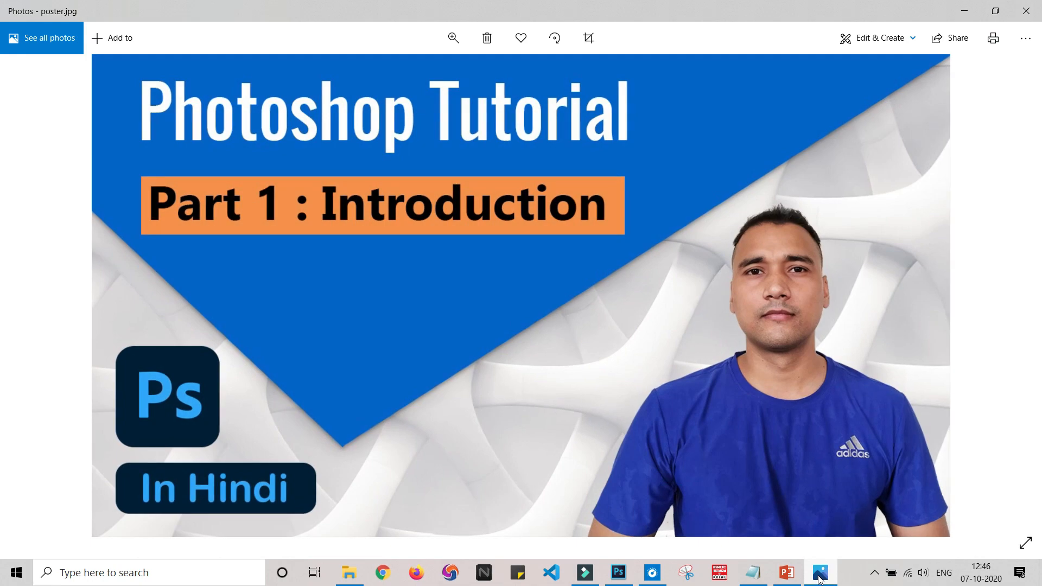
pyautogui.click(821, 577)
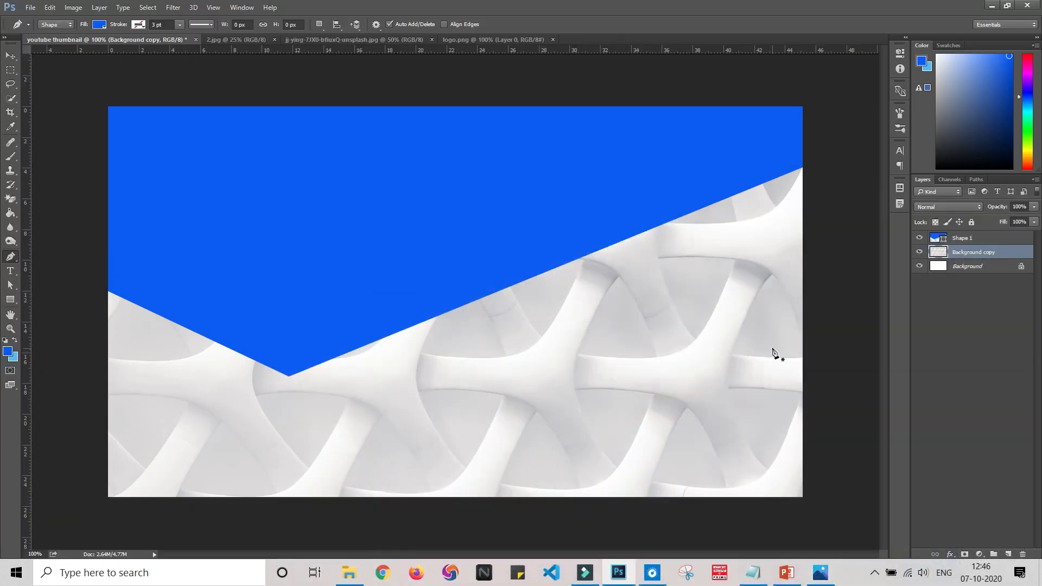
pyautogui.click(453, 41)
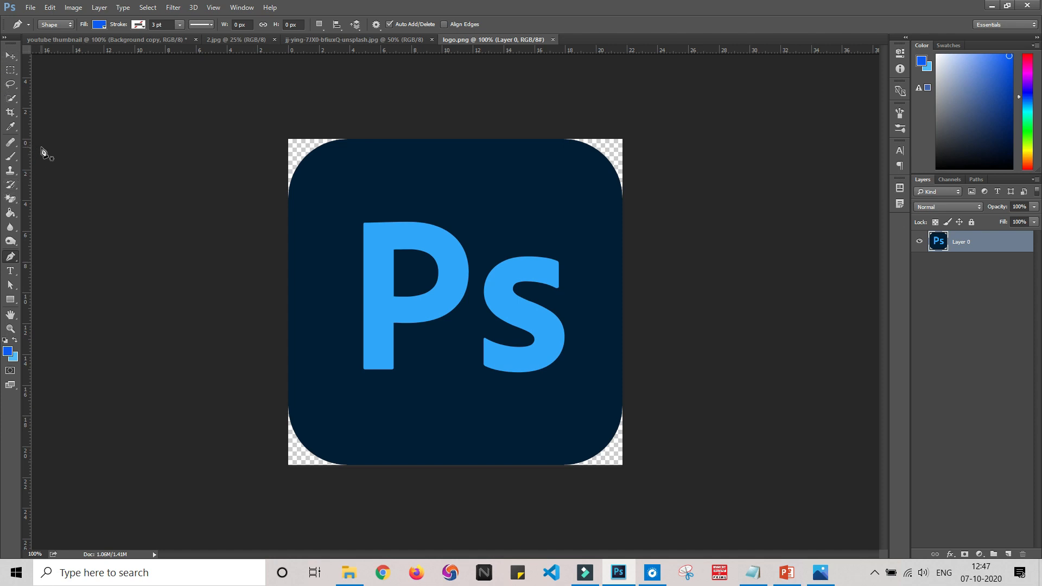
pyautogui.rightClick(969, 249)
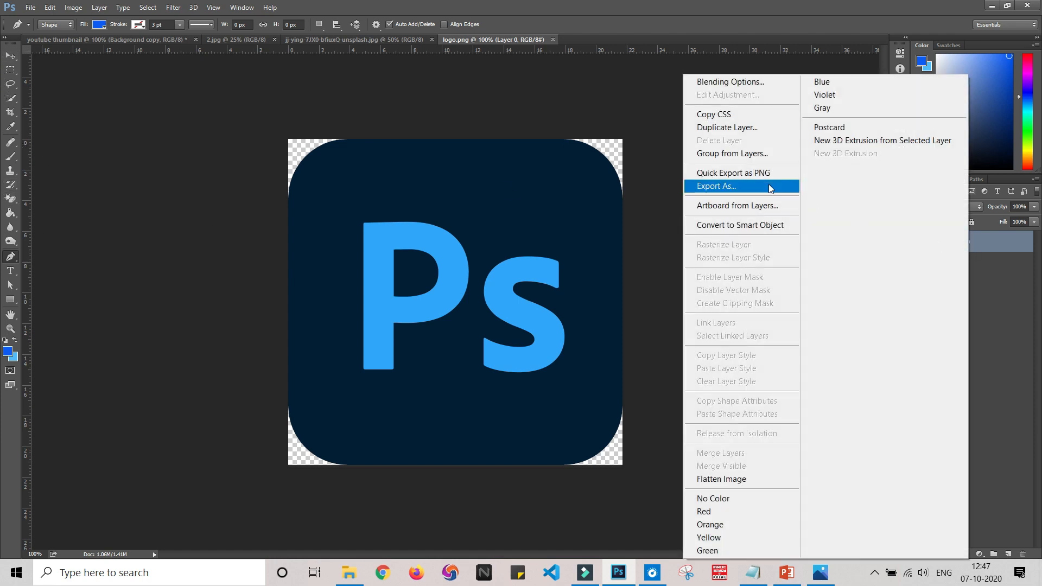
pyautogui.click(705, 141)
pyautogui.click(556, 218)
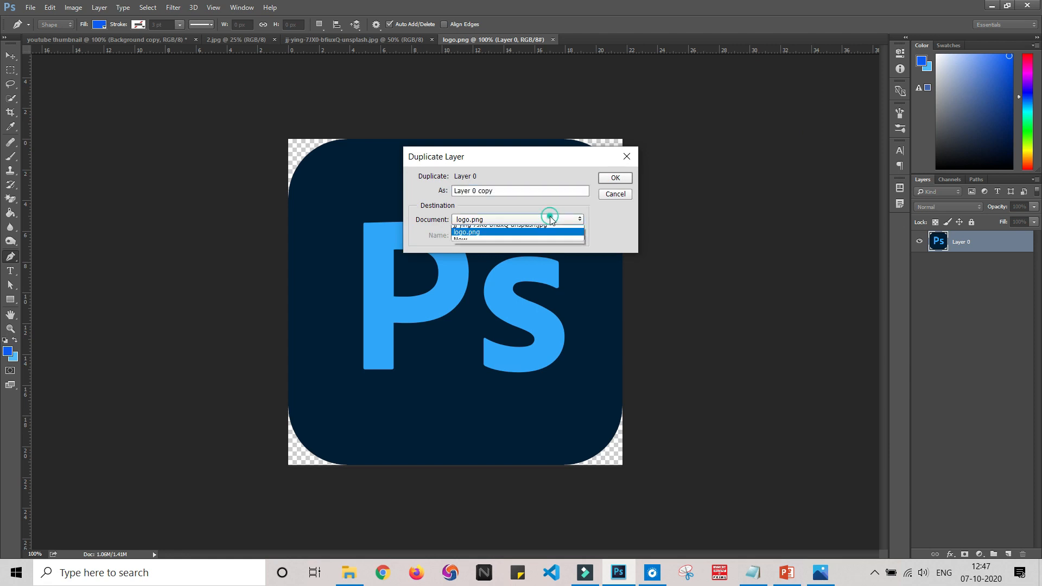
pyautogui.click(489, 250)
pyautogui.click(624, 176)
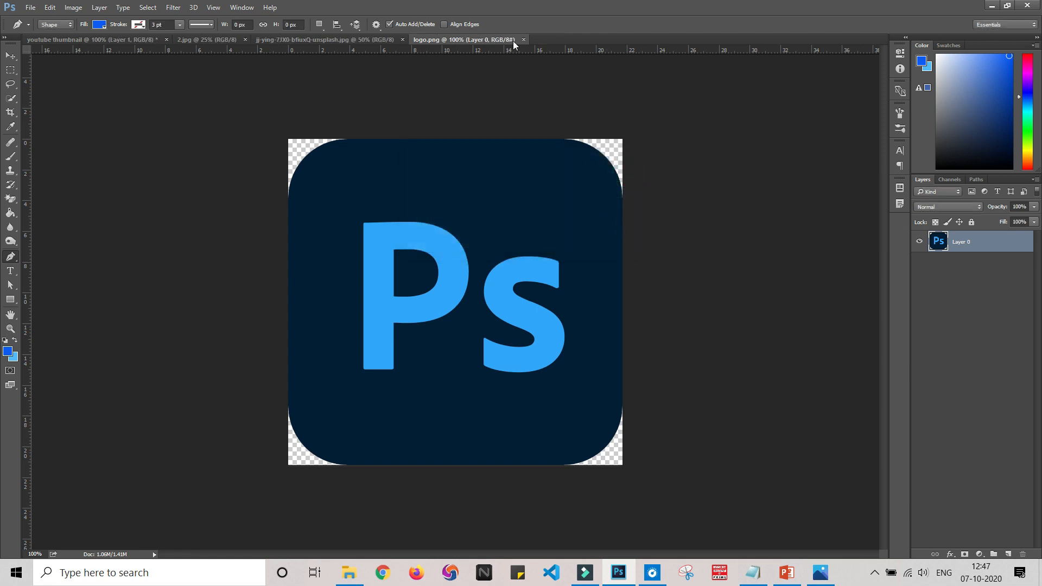
pyautogui.click(124, 43)
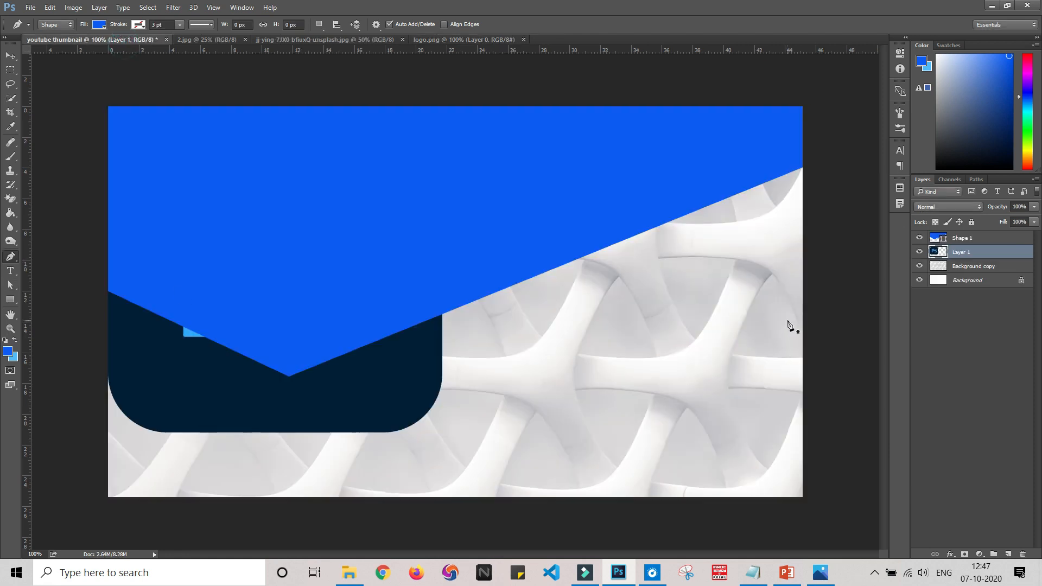
# Scale the Ps logo down to about 18% and place it in the canvas's lower-left area, below the blue shape.
pyautogui.hotkey('ctrl', 't')
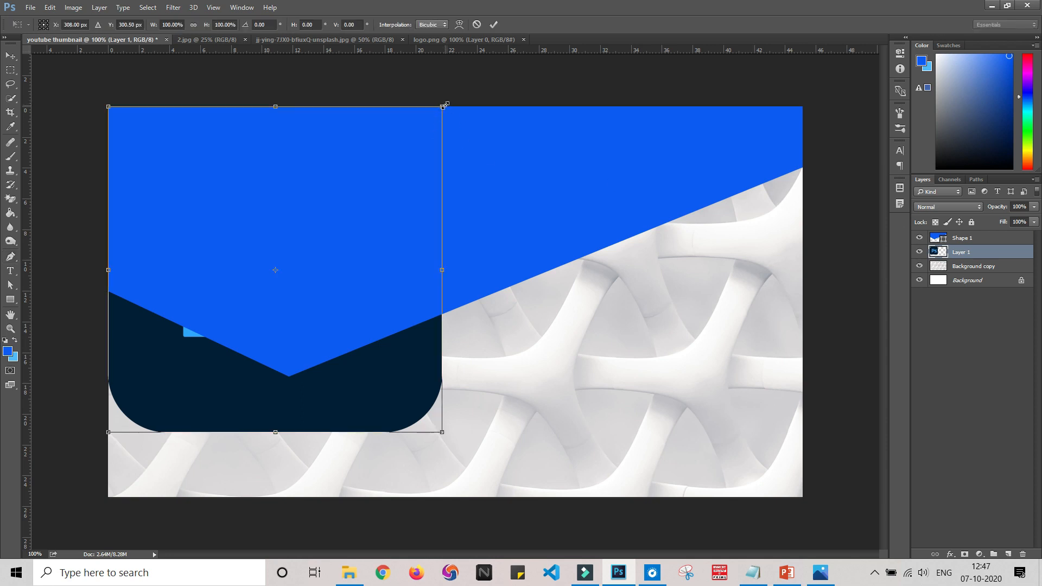
pyautogui.moveTo(448, 104); pyautogui.dragTo(198, 382)
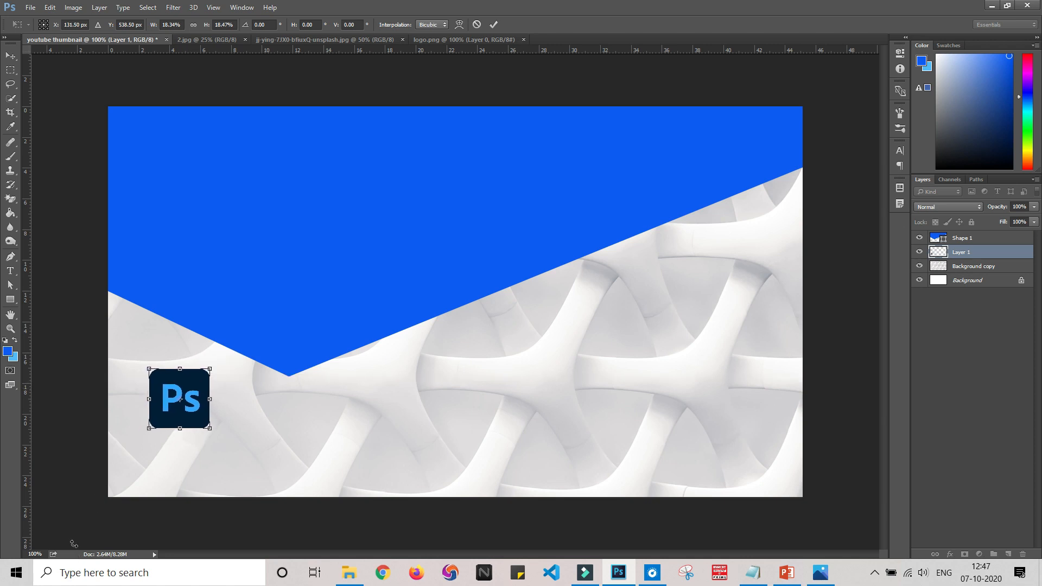
pyautogui.click(494, 25)
pyautogui.press('p')
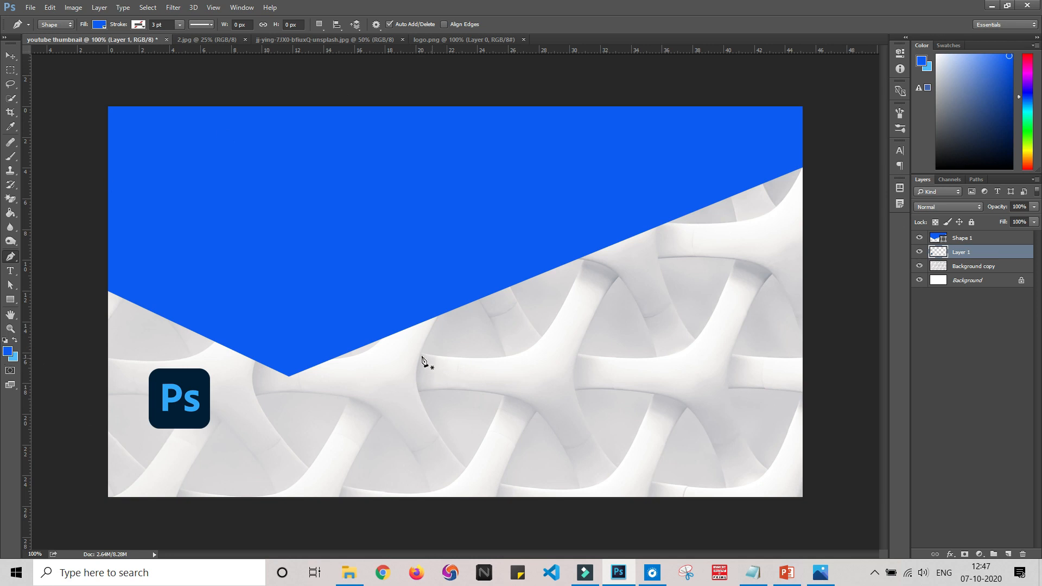
# Remove the wall and the switch plate behind the man in 2.jpg with the Magic Eraser tool at tolerance 32.
pyautogui.click(315, 40)
pyautogui.click(207, 40)
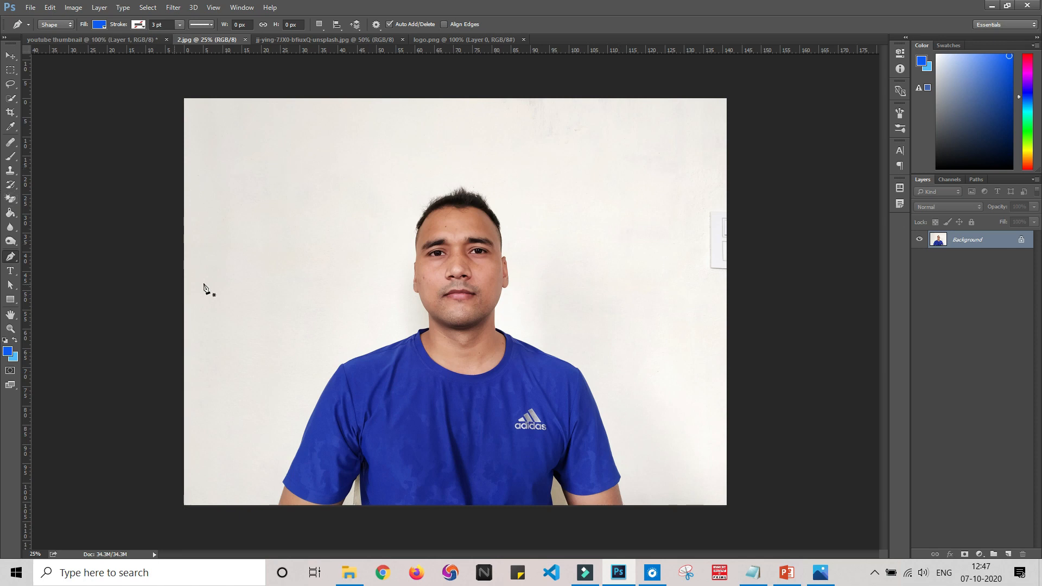
pyautogui.click(10, 203)
pyautogui.rightClick(9, 206)
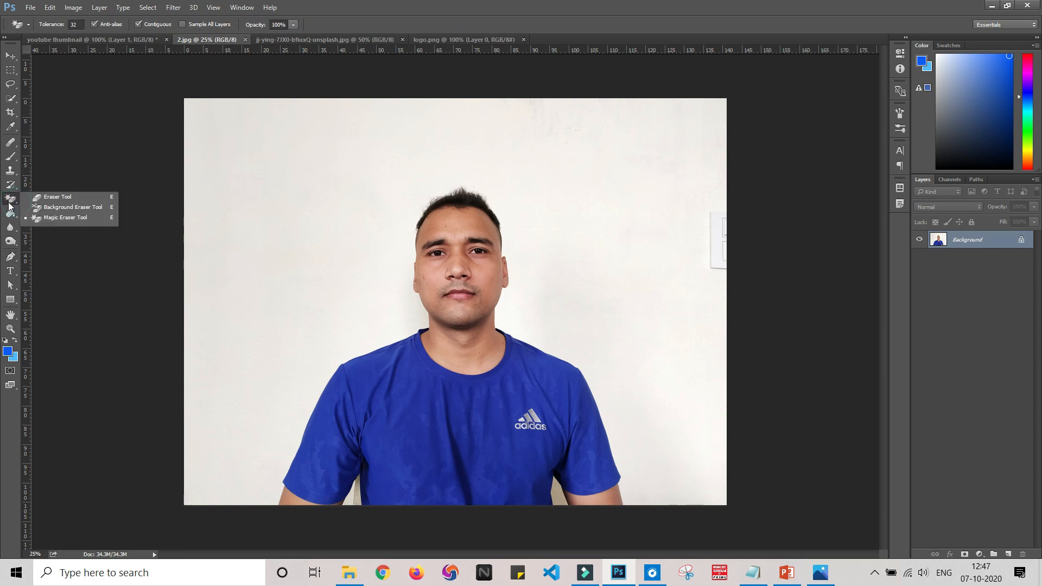
pyautogui.click(59, 218)
pyautogui.click(234, 193)
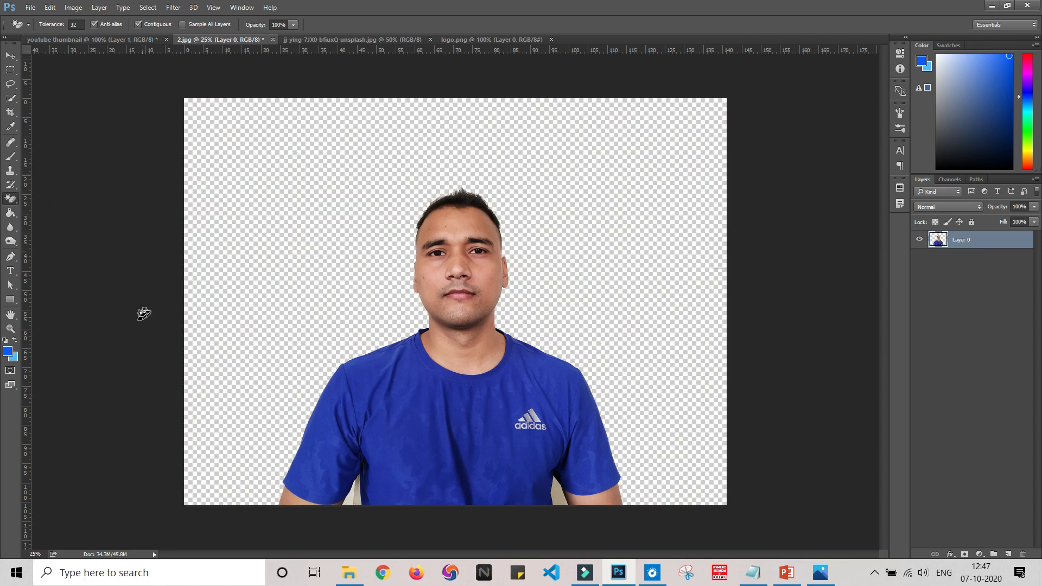
pyautogui.click(722, 243)
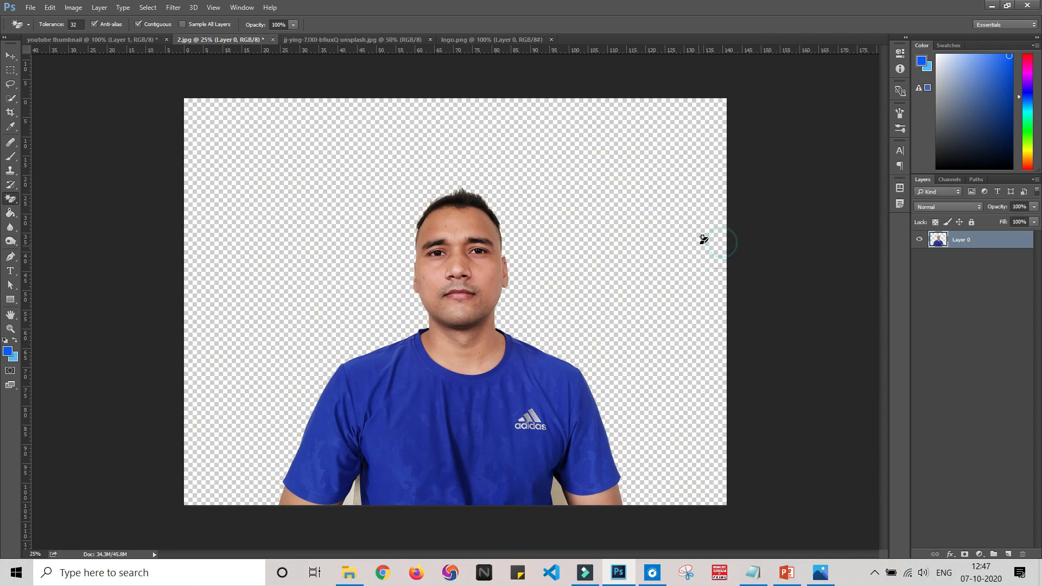
pyautogui.click(720, 274)
# Duplicate the cut-out portrait layer from 2.jpg into the youtube thumbnail document and go to that document.
pyautogui.rightClick(971, 237)
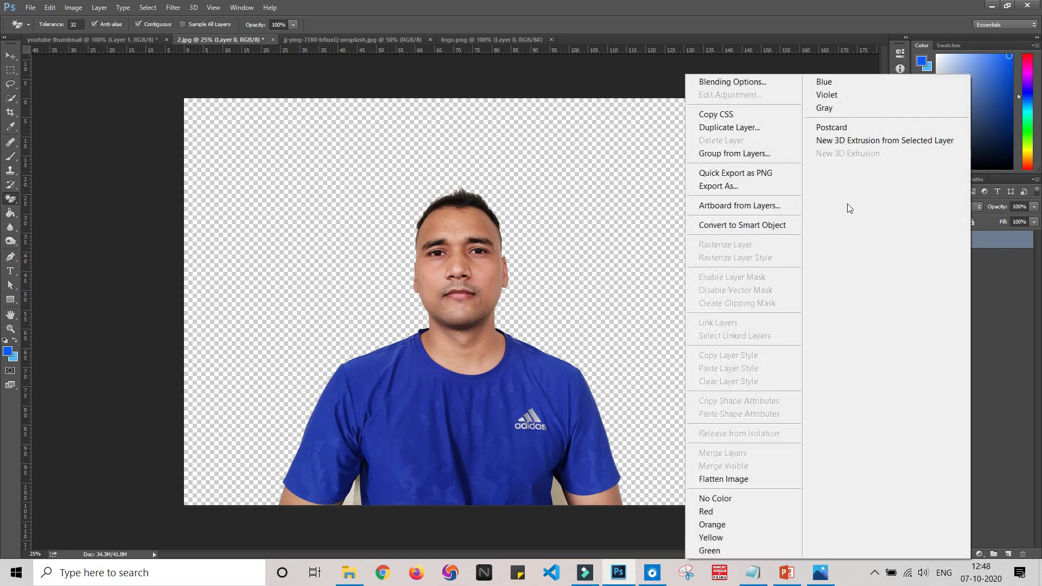
pyautogui.click(741, 127)
pyautogui.click(570, 220)
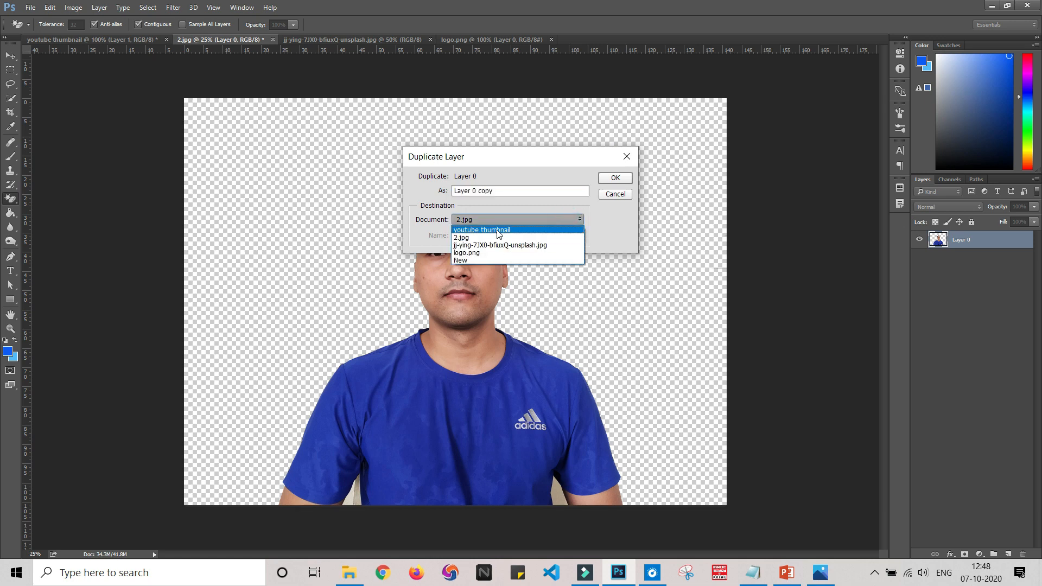
pyautogui.click(497, 225)
pyautogui.click(526, 219)
pyautogui.click(512, 229)
pyautogui.click(612, 178)
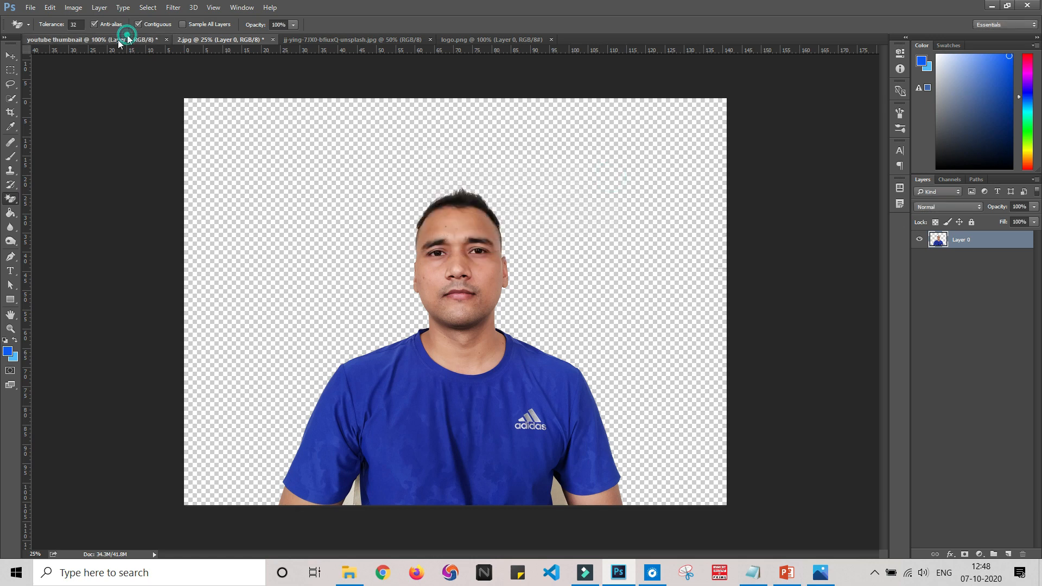
pyautogui.click(119, 40)
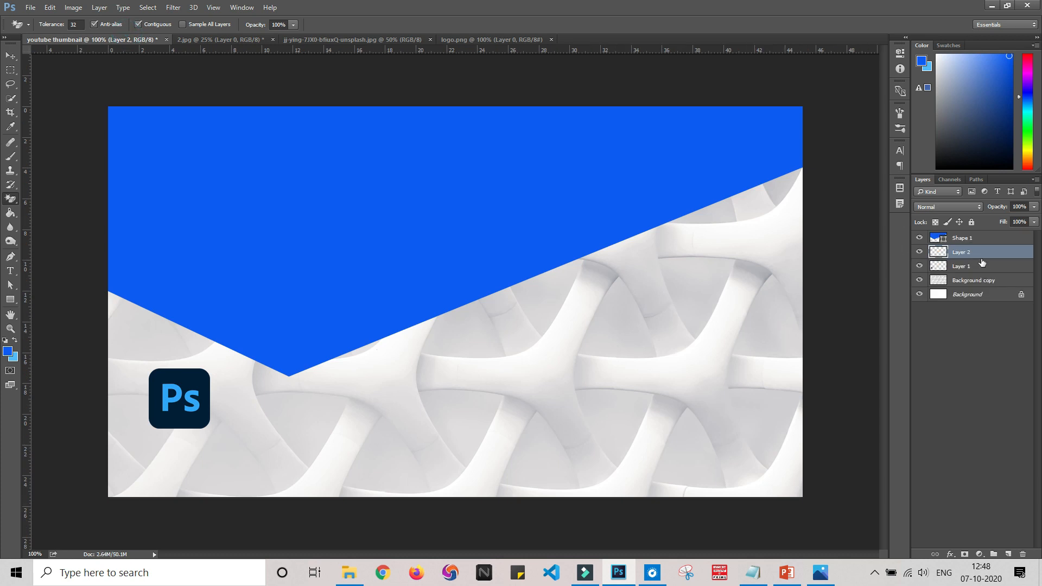
# Scale the cut-out portrait down to about 22% and place it in the canvas's lower-right area with the shirt running off the bottom edge.
pyautogui.hotkey('ctrl', 't')
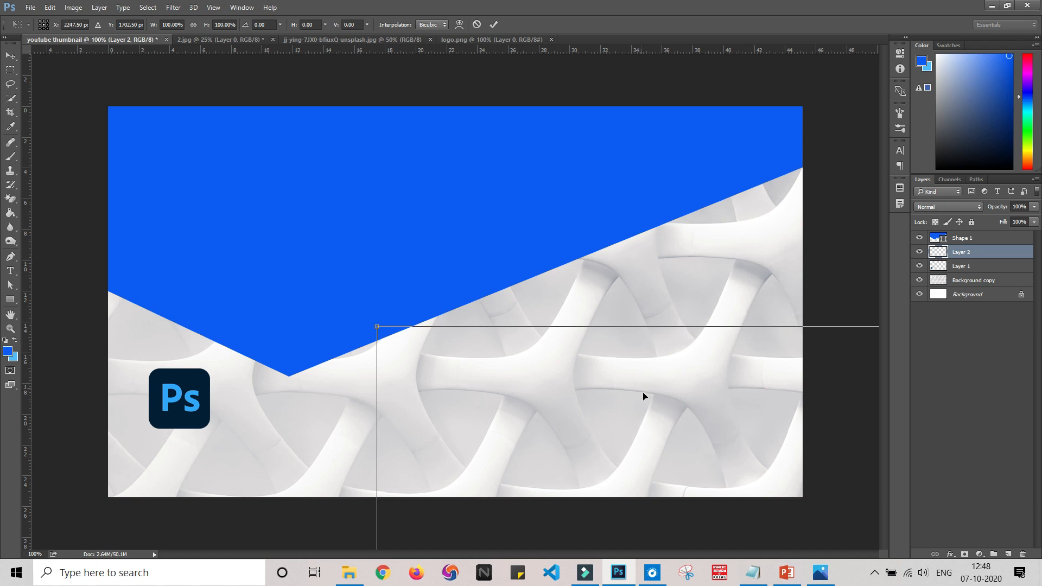
pyautogui.moveTo(669, 443); pyautogui.dragTo(451, 264)
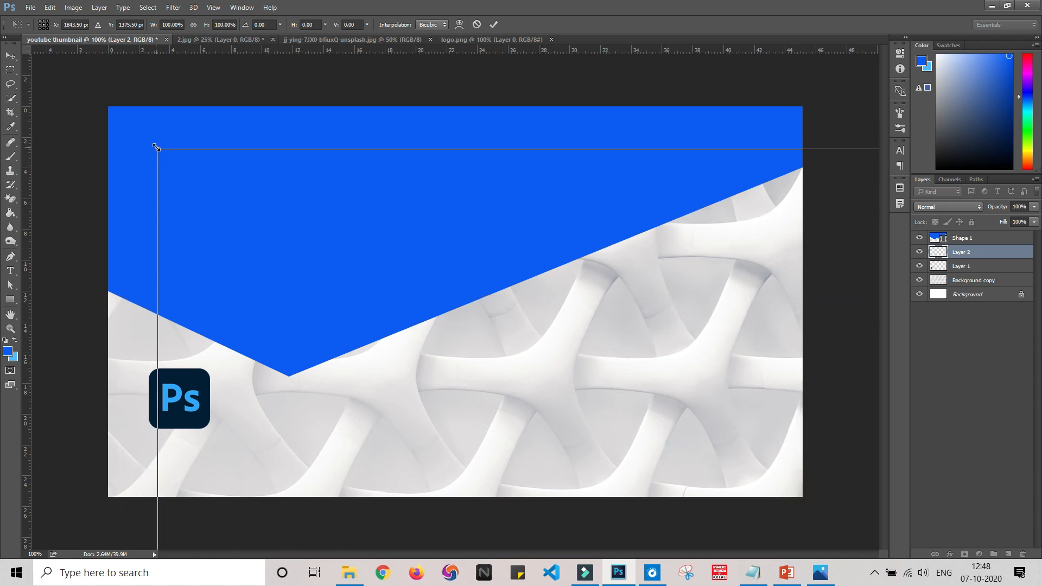
pyautogui.moveTo(156, 147); pyautogui.dragTo(521, 329)
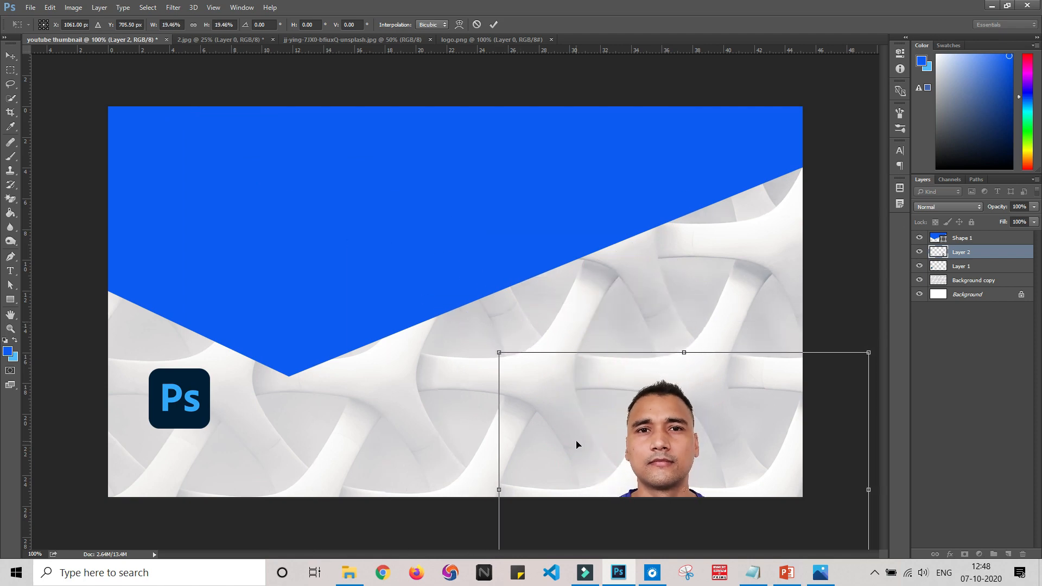
pyautogui.moveTo(577, 442); pyautogui.dragTo(570, 317)
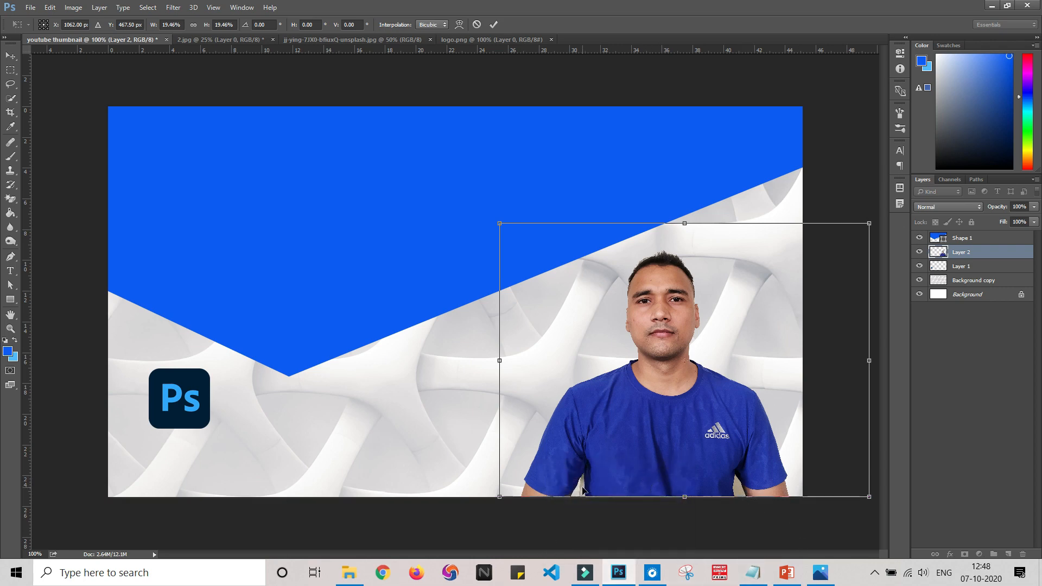
pyautogui.moveTo(726, 355); pyautogui.dragTo(730, 384)
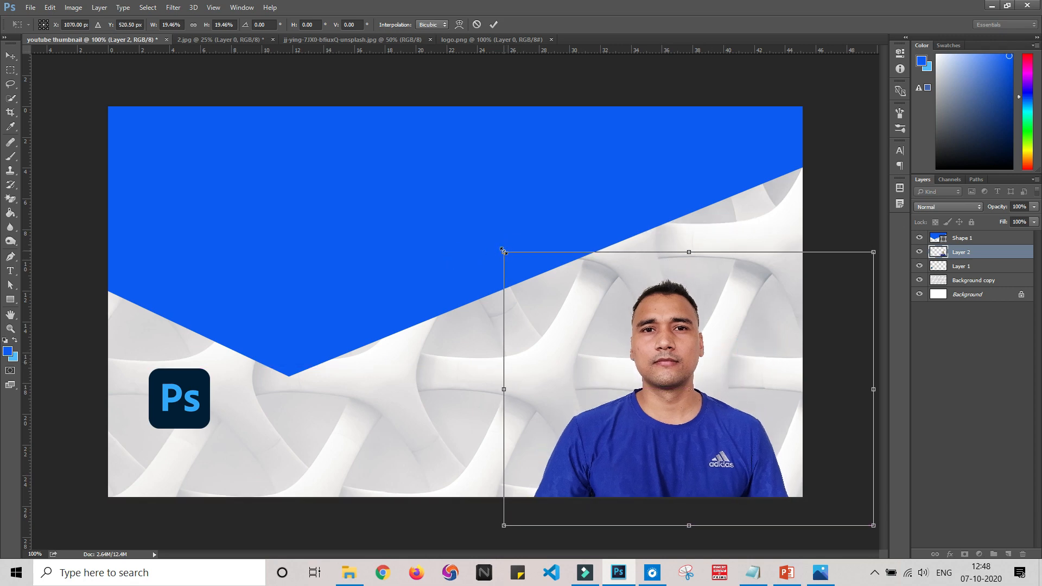
pyautogui.moveTo(503, 251); pyautogui.dragTo(479, 233)
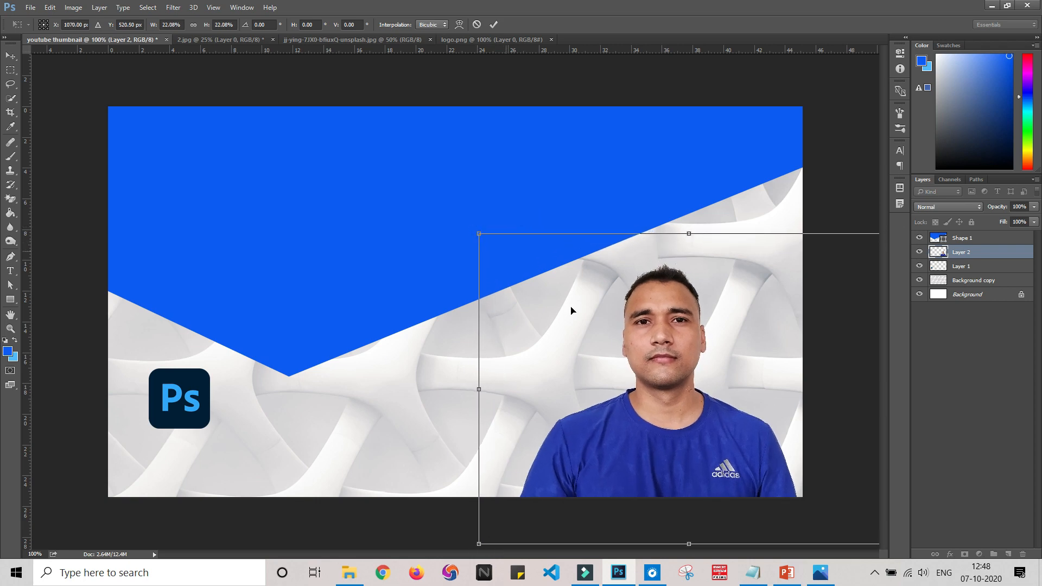
pyautogui.moveTo(647, 434); pyautogui.dragTo(649, 416)
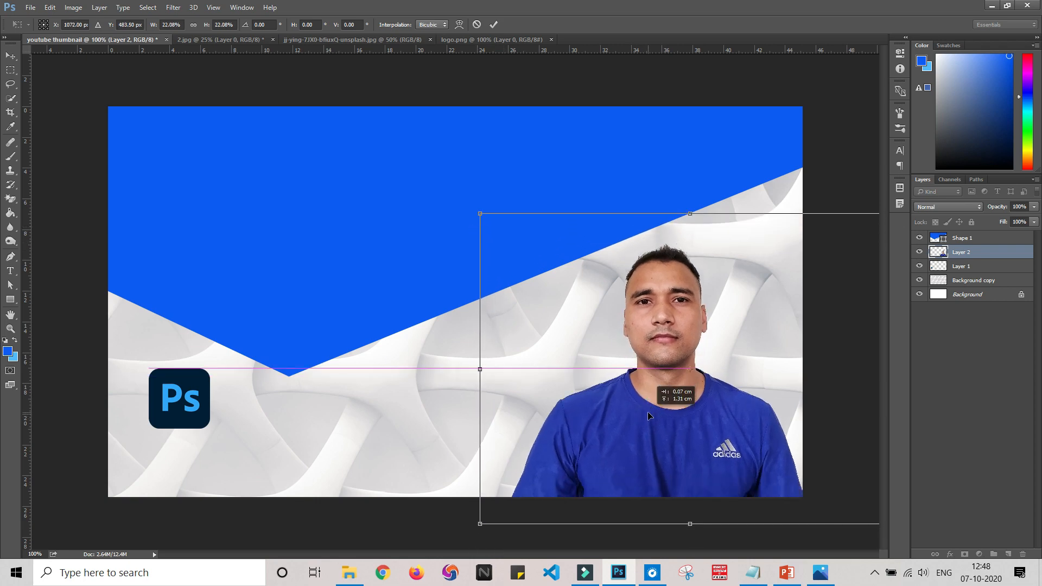
pyautogui.click(493, 24)
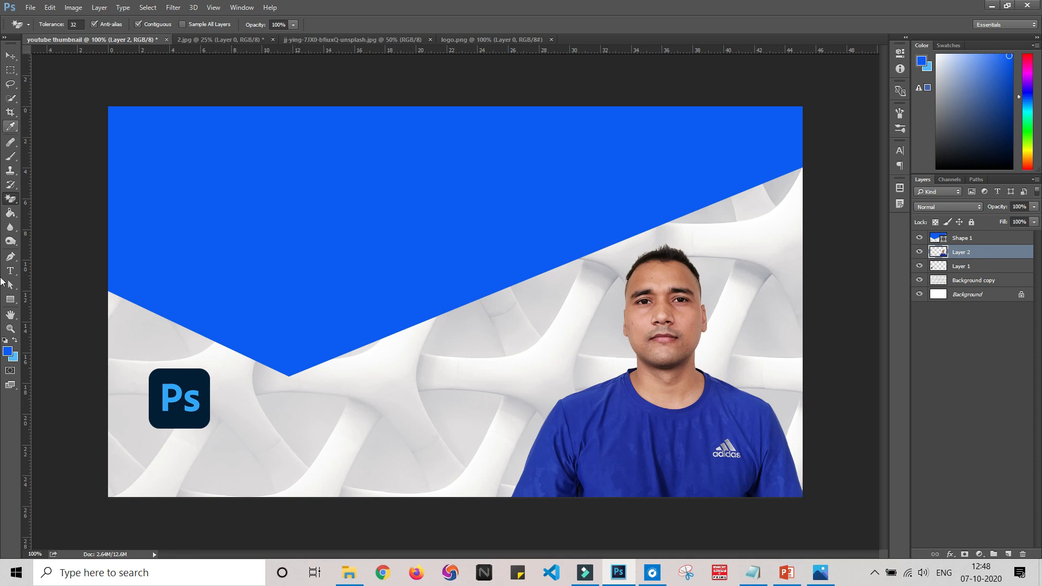
# Add a vertical guide at the logo's left edge and draw a rounded rectangle about 246 × 62 px with 10 px radius below the logo.
pyautogui.click(8, 300)
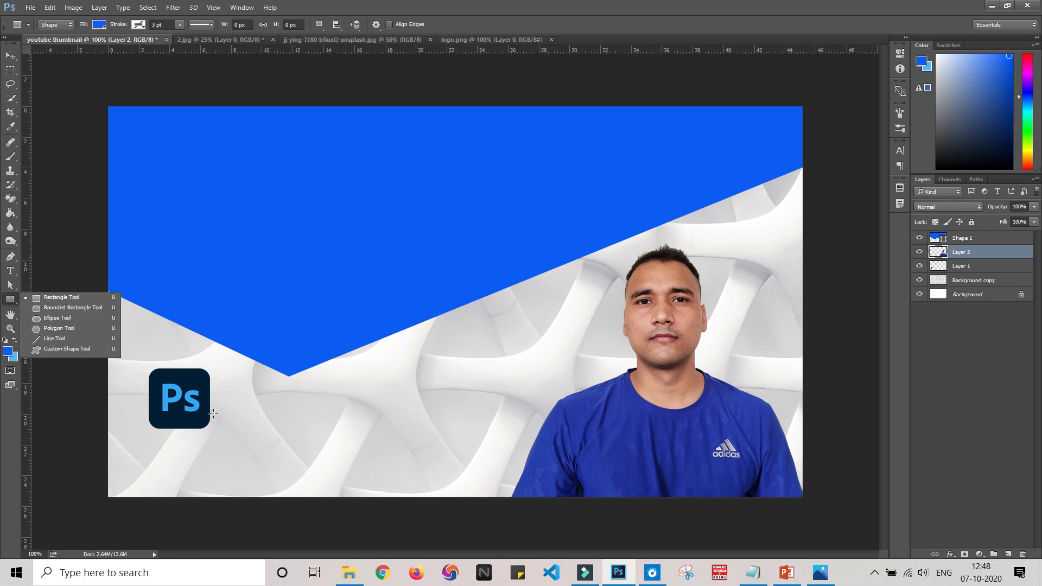
pyautogui.click(77, 308)
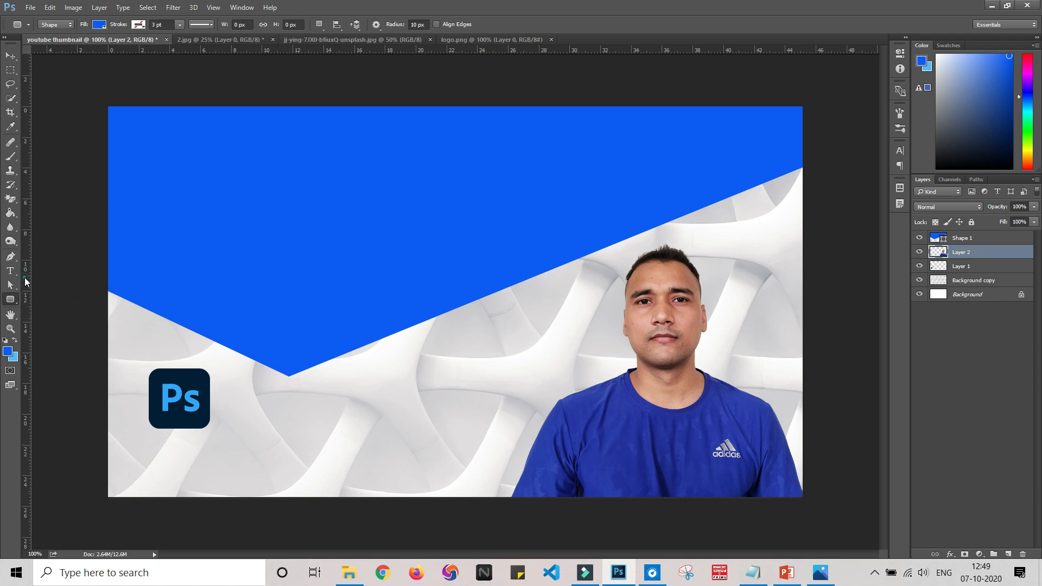
pyautogui.moveTo(25, 280); pyautogui.dragTo(124, 289)
pyautogui.moveTo(147, 288); pyautogui.dragTo(148, 290)
pyautogui.moveTo(148, 436); pyautogui.dragTo(283, 470)
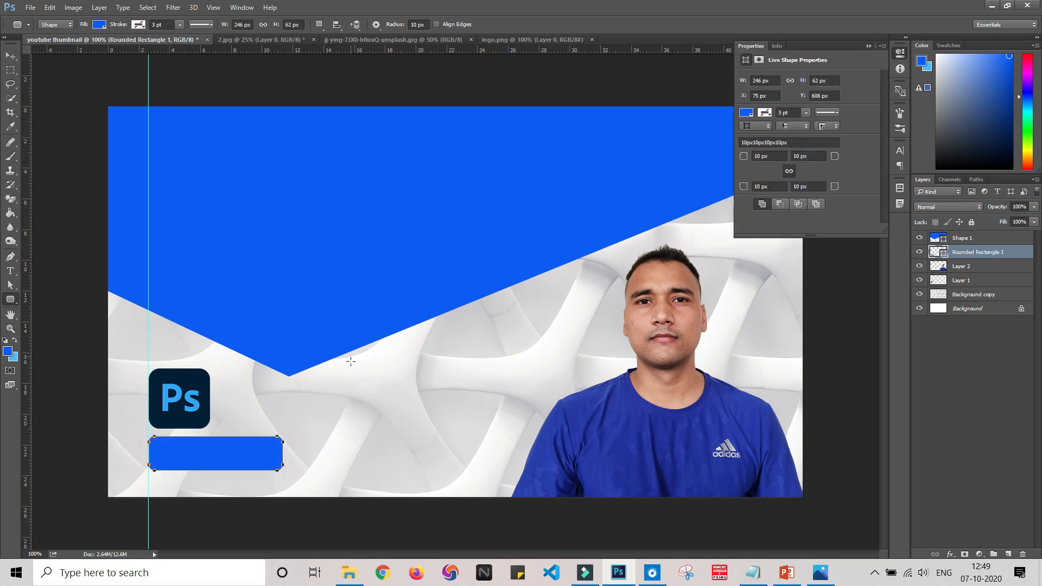
# Fill the rounded rectangle with the dark navy sampled from the Ps logo's background.
pyautogui.click(746, 113)
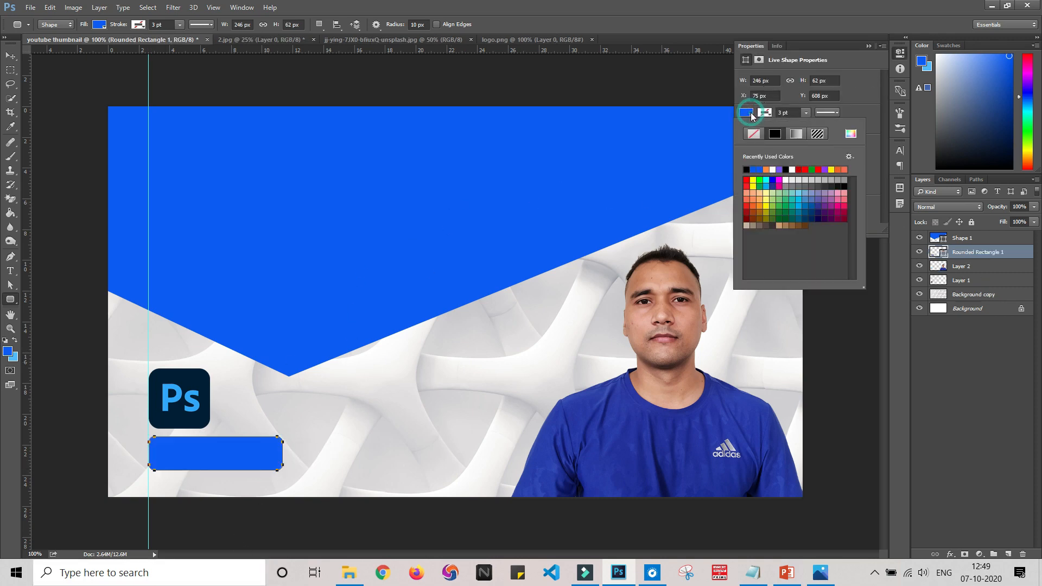
pyautogui.click(850, 134)
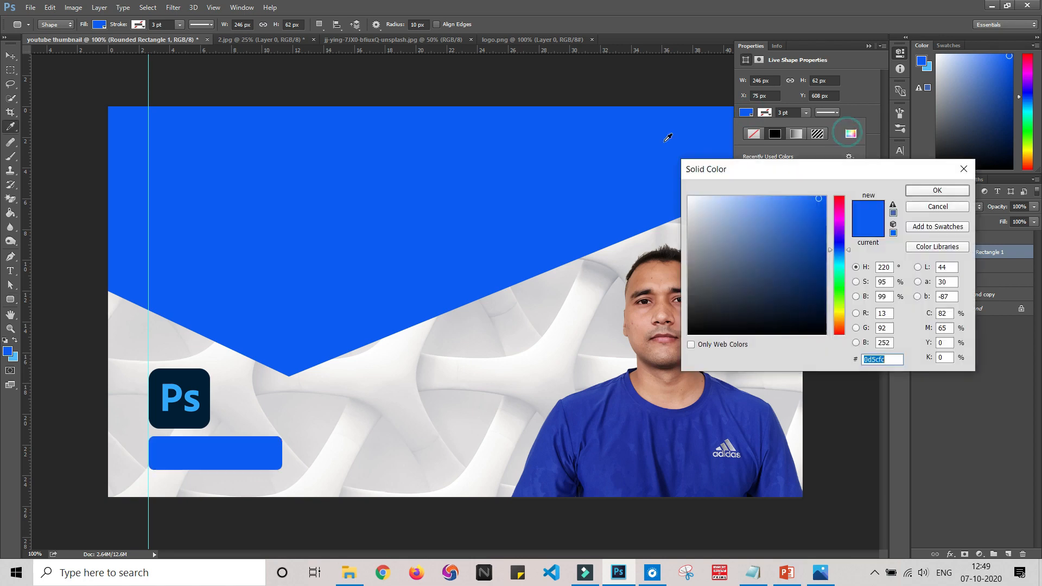
pyautogui.click(171, 380)
pyautogui.click(937, 191)
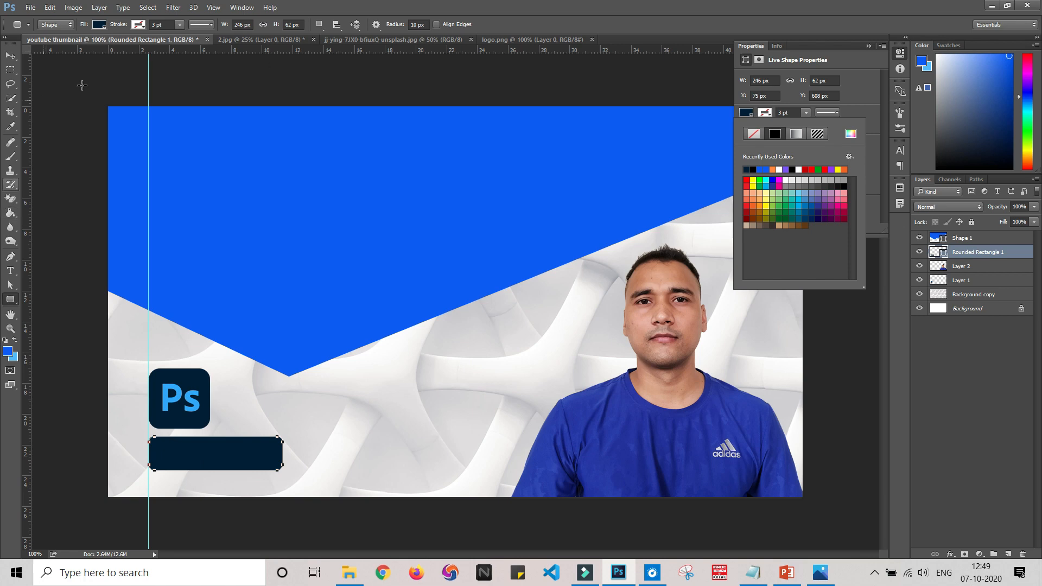
pyautogui.click(871, 46)
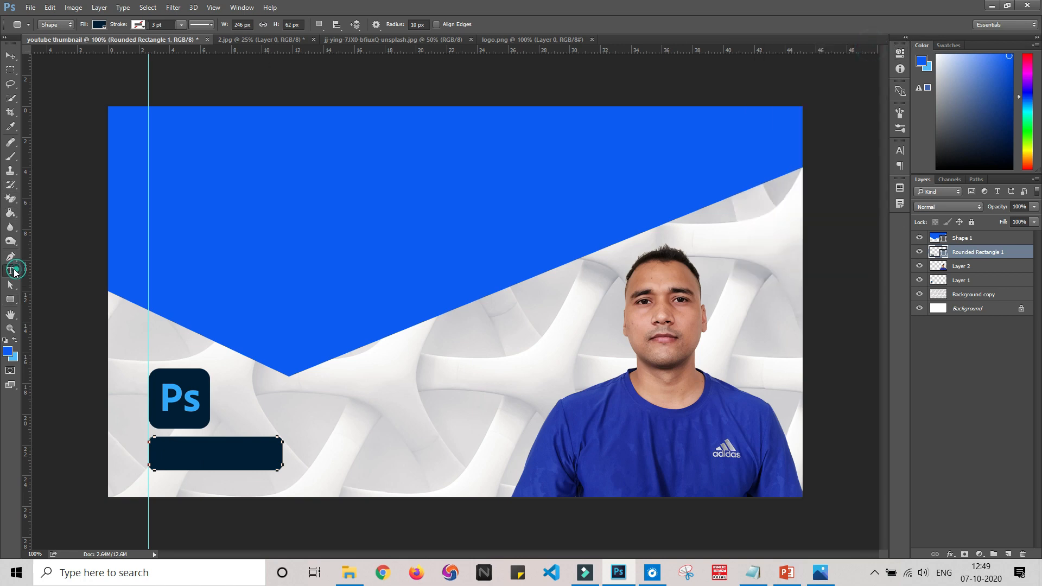
# Add the text "In Hindi" inside the rounded rectangle in the light blue sampled from the Ps logo's letters.
pyautogui.click(13, 270)
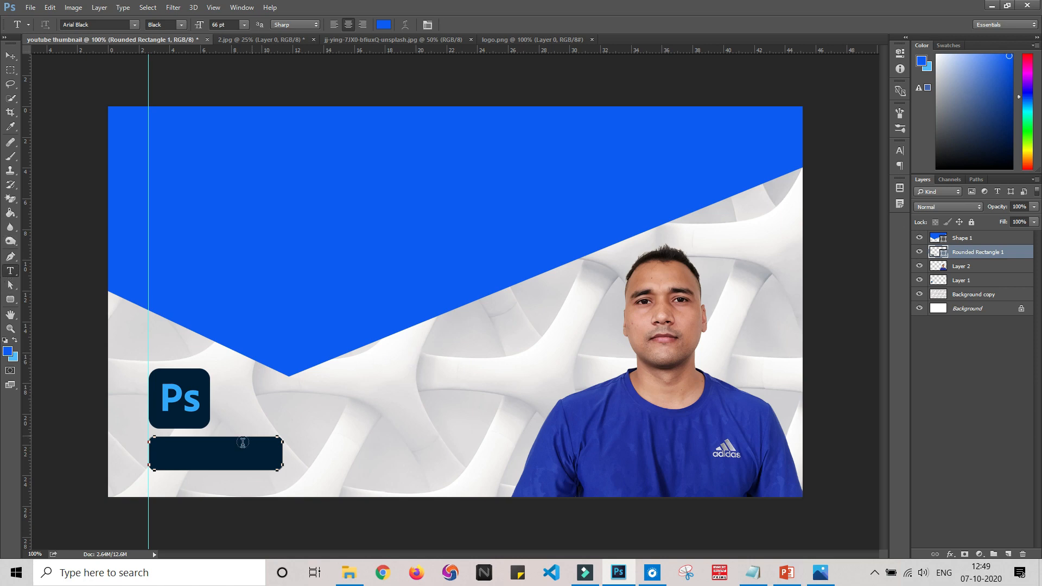
pyautogui.click(157, 449)
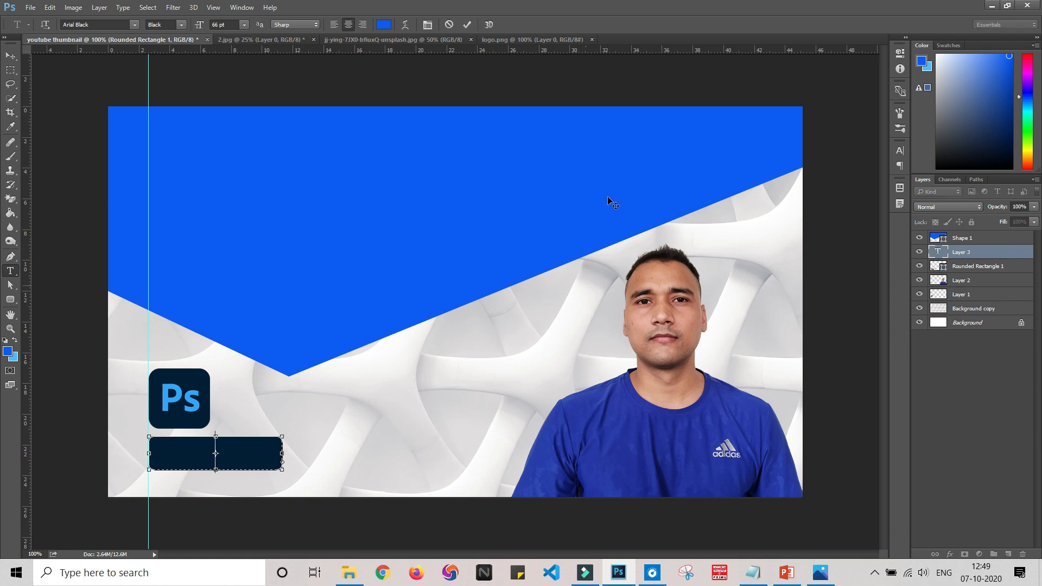
pyautogui.click(384, 26)
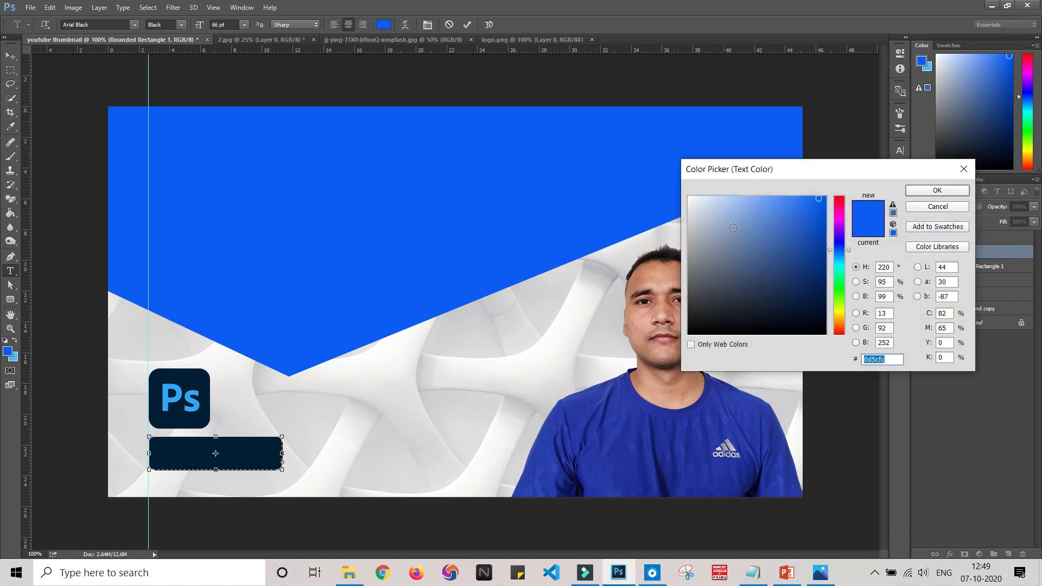
pyautogui.click(169, 383)
pyautogui.click(939, 191)
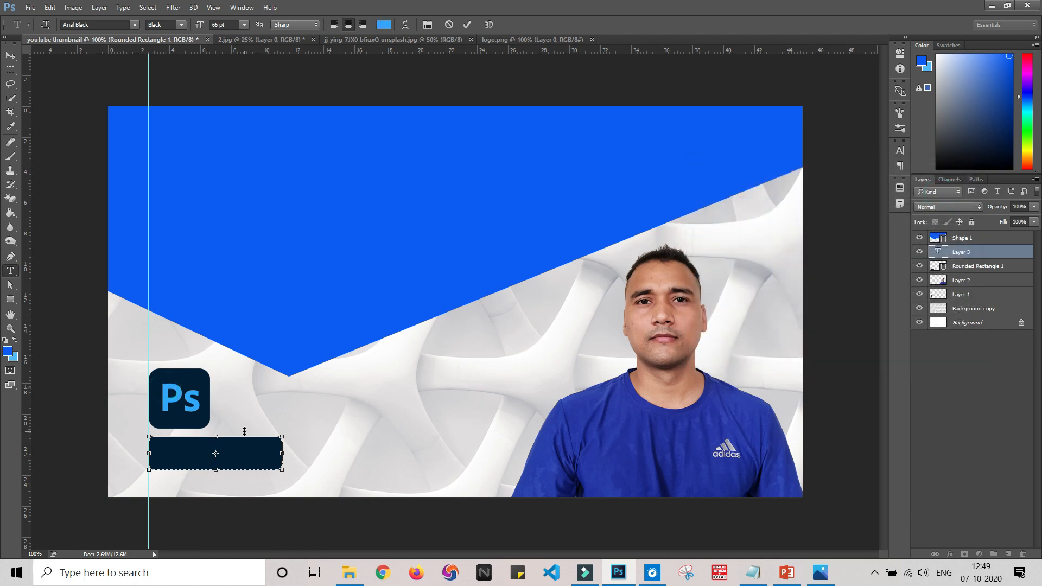
pyautogui.write('In Hind')
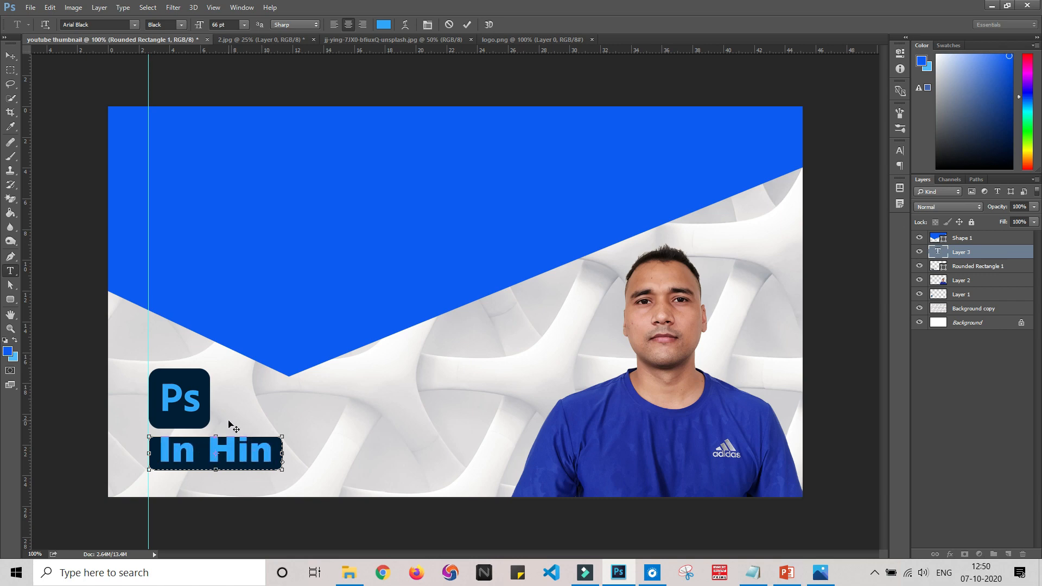
# Set the size of the whole "In Hindi" text to 43 pt.
pyautogui.hotkey('ctrl', 'a')
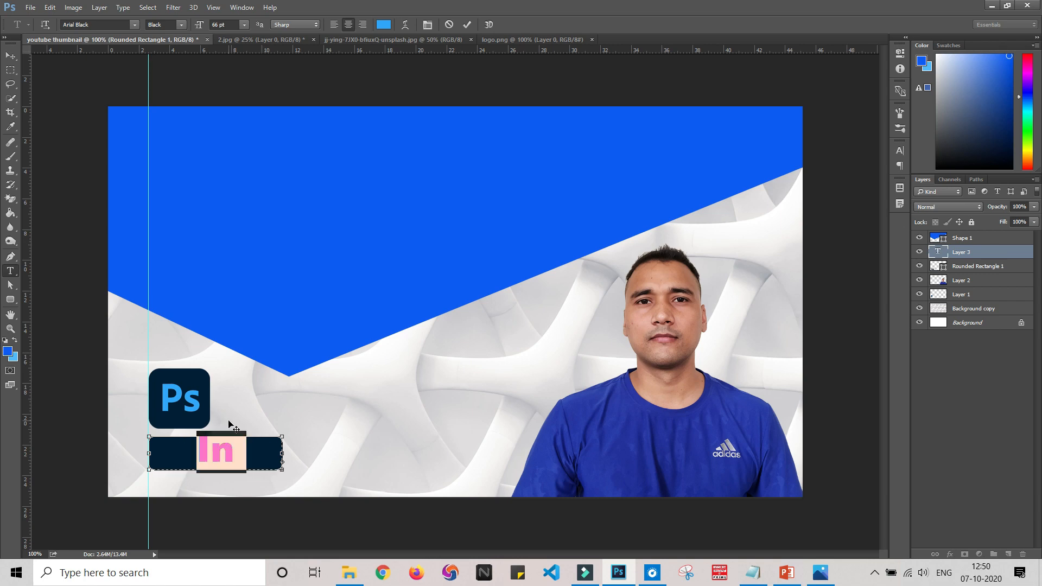
pyautogui.click(216, 25)
pyautogui.write('50')
pyautogui.press('Return')
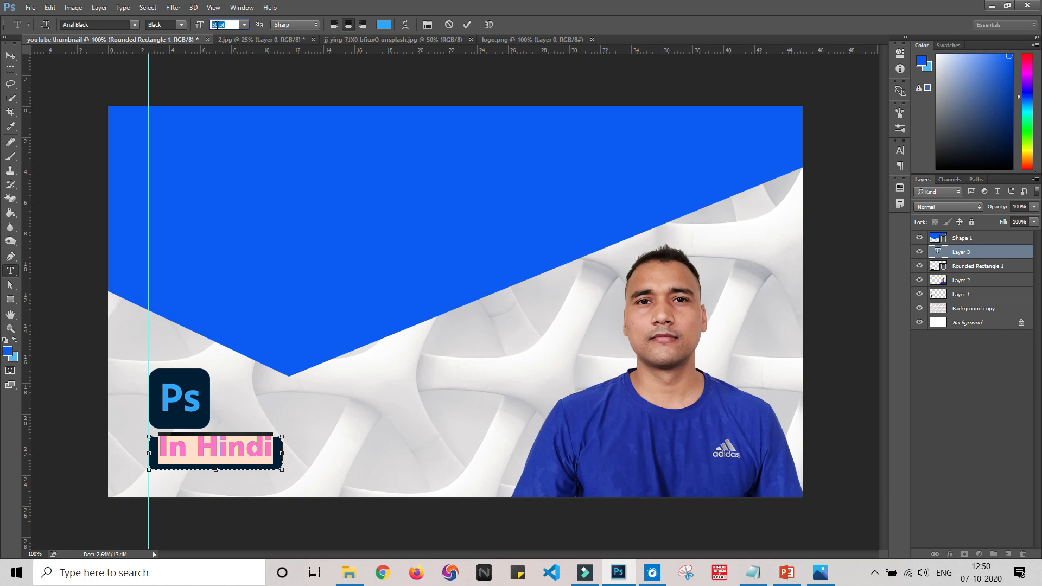
pyautogui.press('Down')
pyautogui.press('Down')
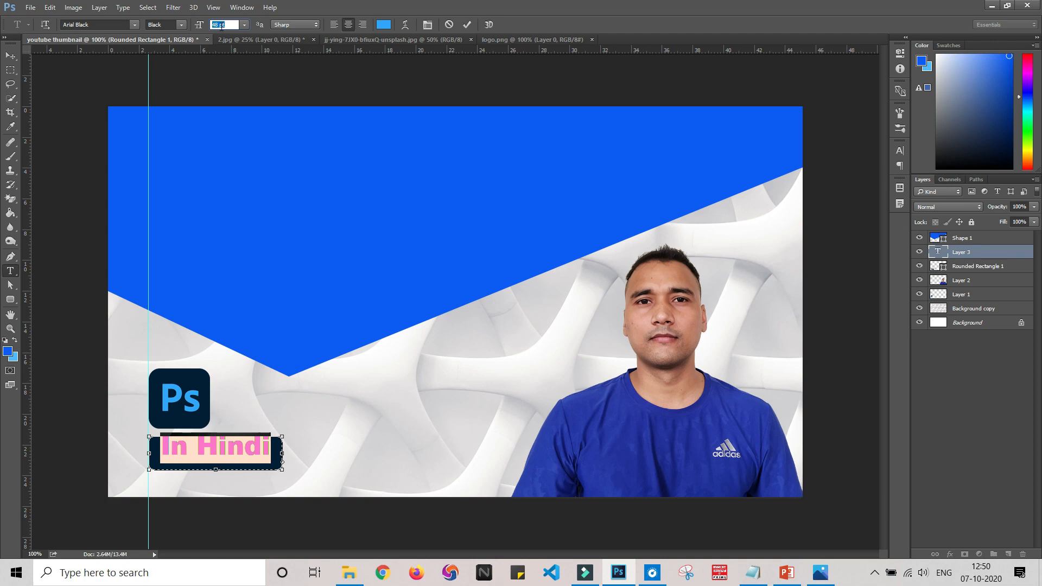
pyautogui.press('Down')
pyautogui.press('Down')
pyautogui.press('Down')
pyautogui.press('Down')
pyautogui.press('Down')
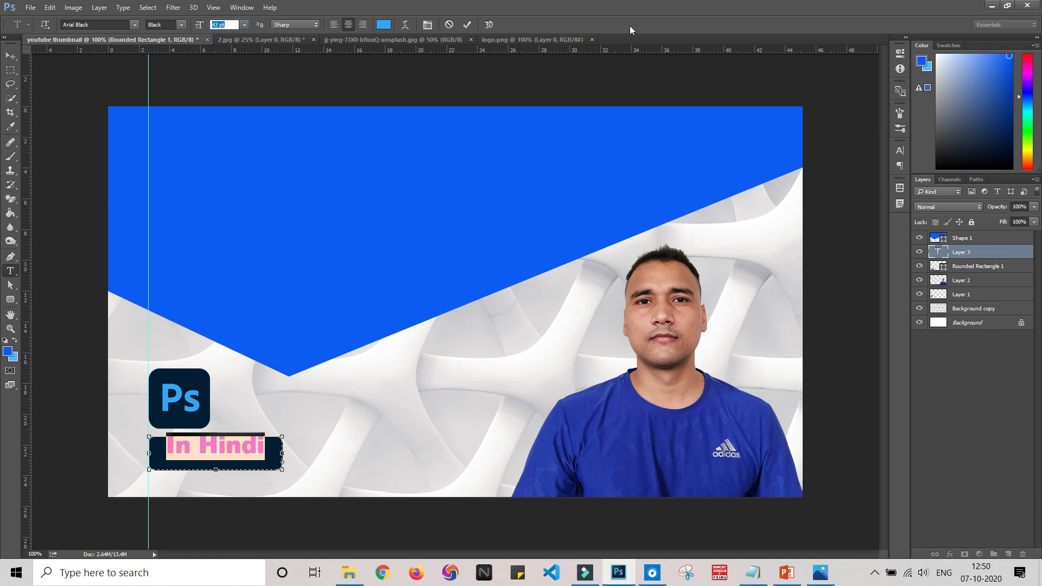
pyautogui.click(468, 24)
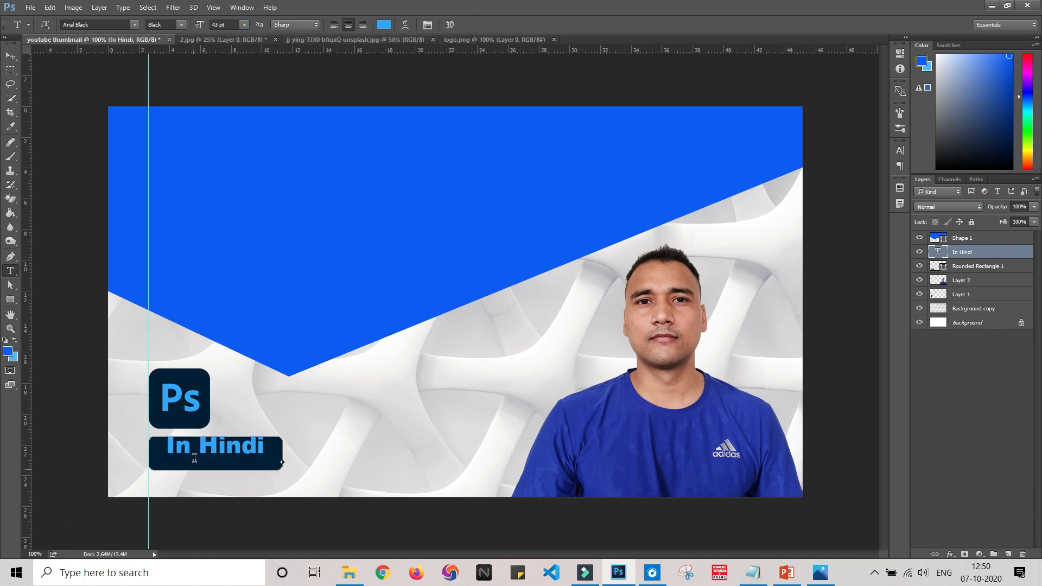
# Centre the "In Hindi" text vertically on the rounded rectangle and narrow the rectangle to about 92% of its width.
pyautogui.click(10, 55)
pyautogui.moveTo(237, 450); pyautogui.dragTo(220, 452)
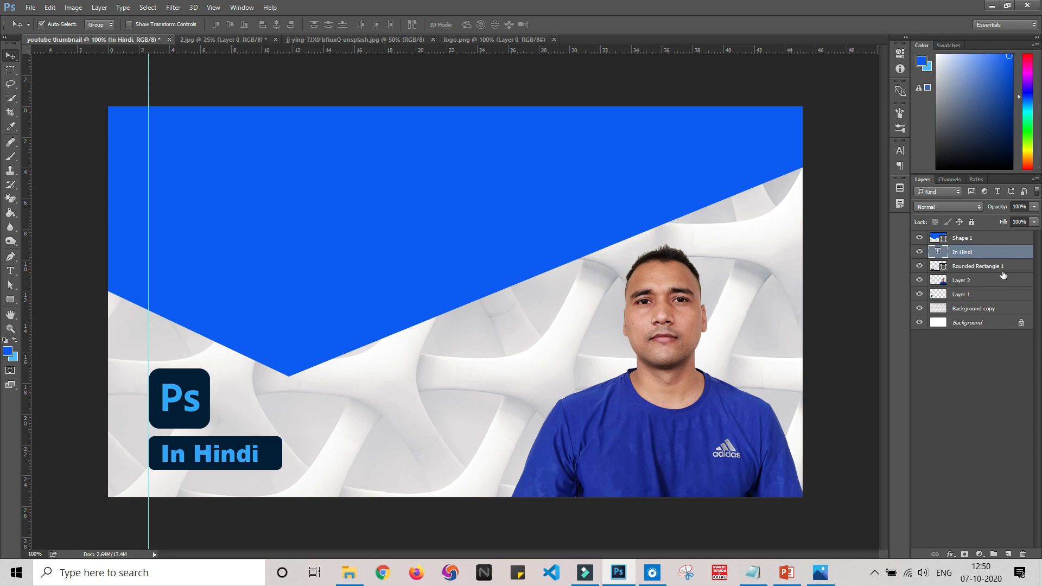
pyautogui.click(979, 270)
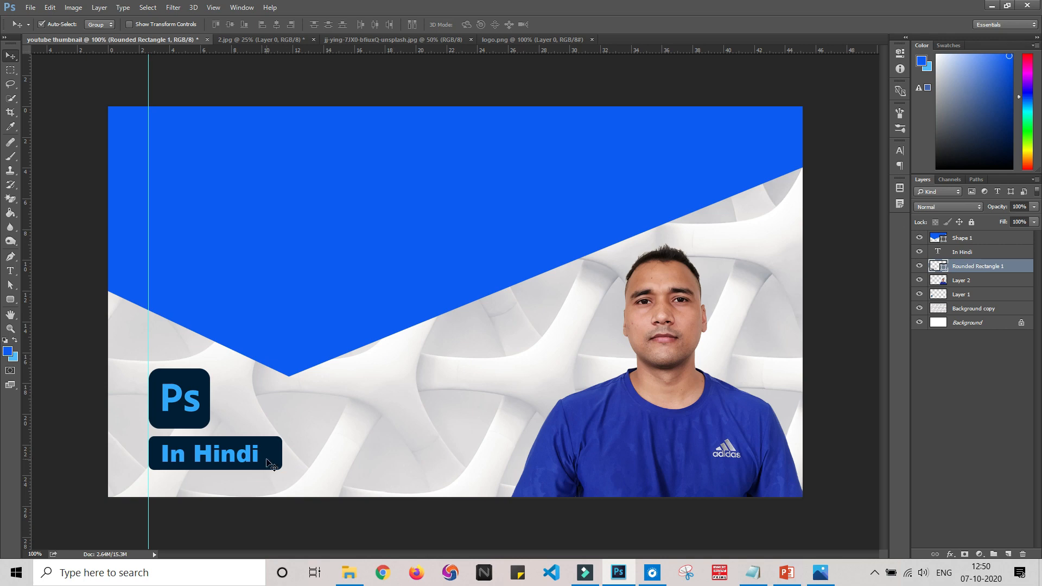
pyautogui.hotkey('ctrl', 't')
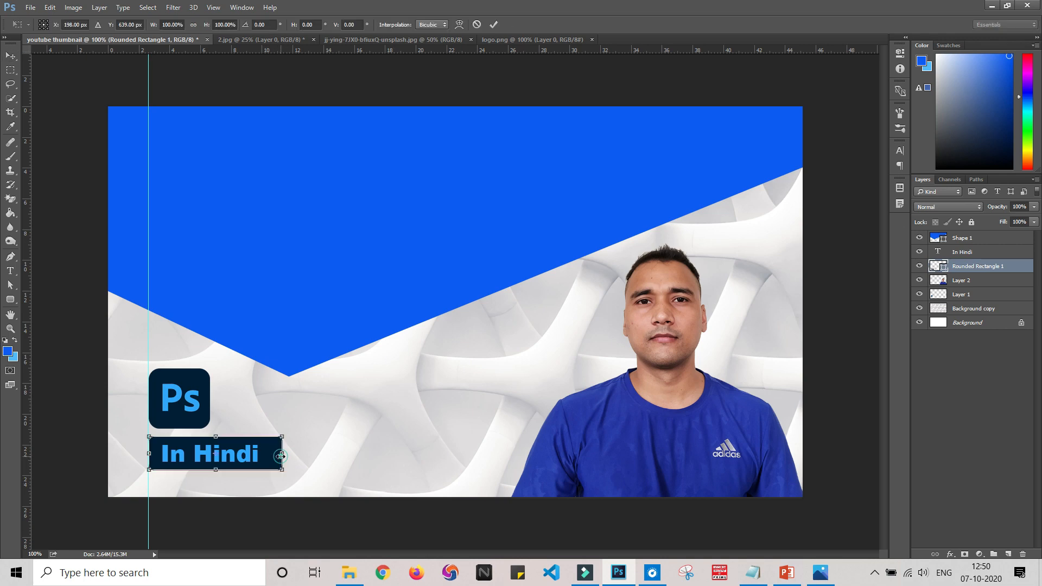
pyautogui.moveTo(281, 456); pyautogui.dragTo(273, 455)
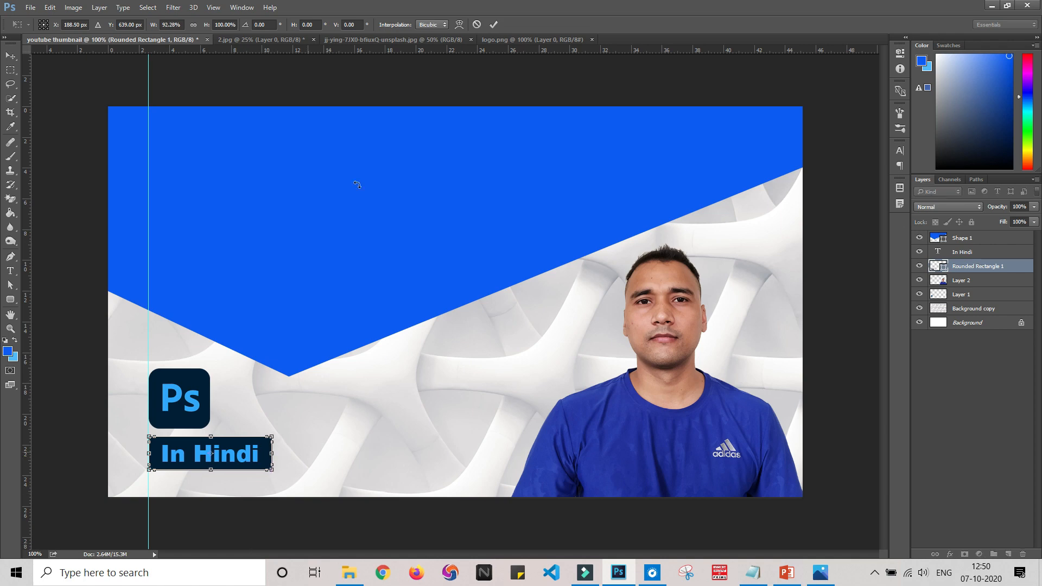
pyautogui.click(493, 25)
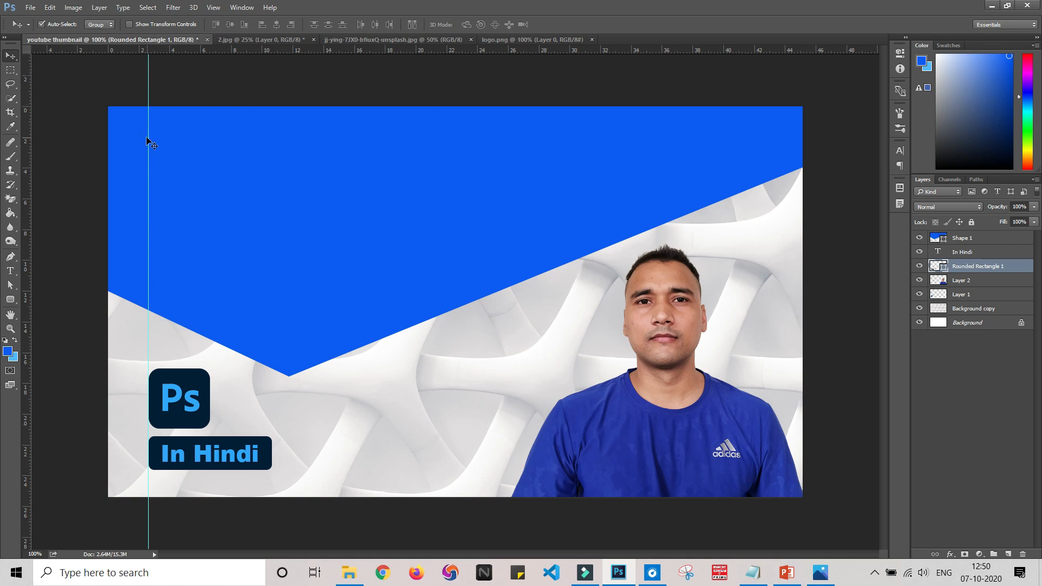
# Add white "Photoshop Tutorial" text in a wide box across the top of the blue shape and move the Shape 1 layer below both text layers.
pyautogui.click(10, 270)
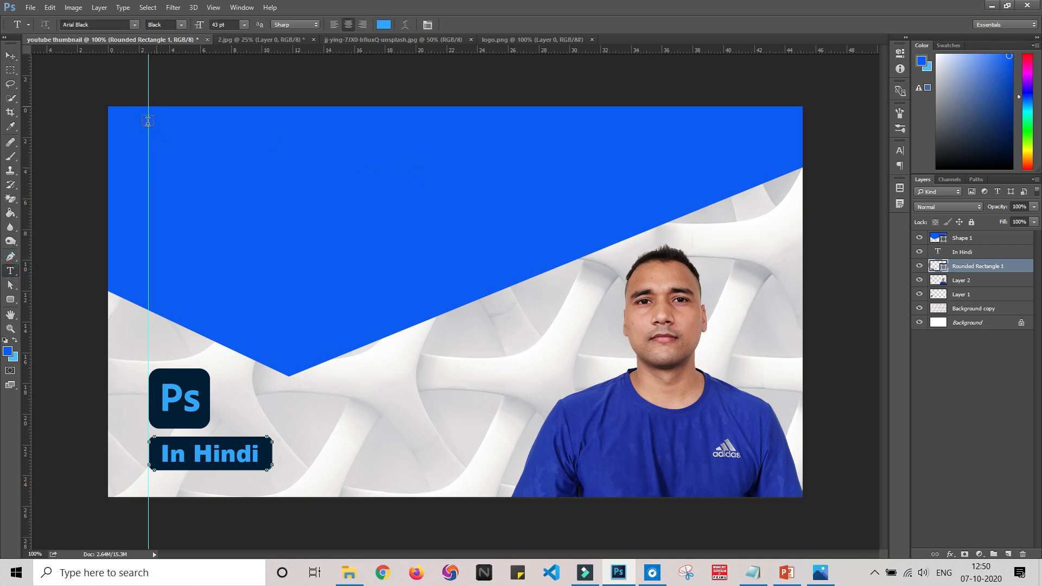
pyautogui.moveTo(148, 121); pyautogui.dragTo(654, 177)
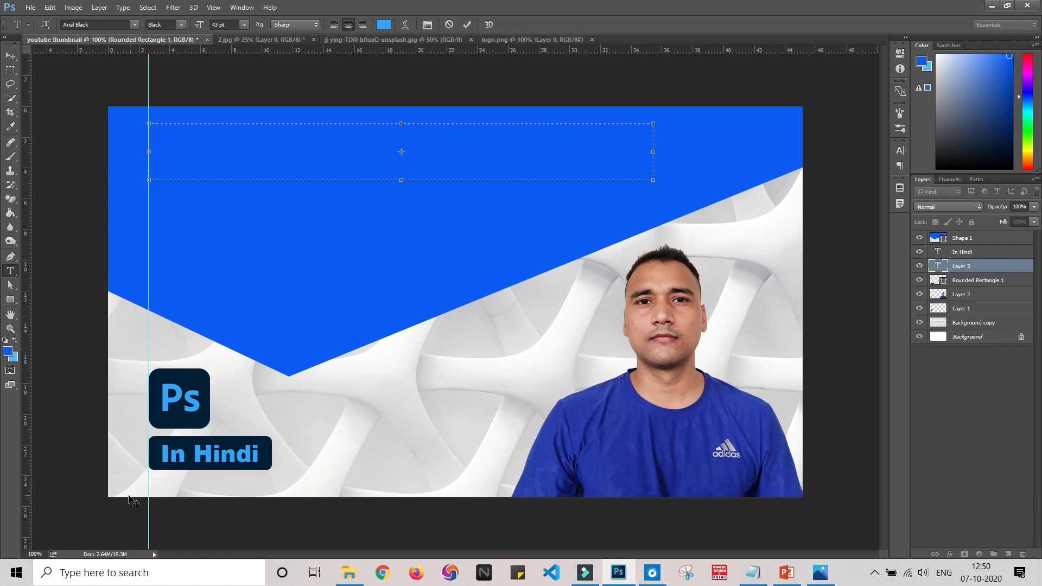
pyautogui.click(383, 24)
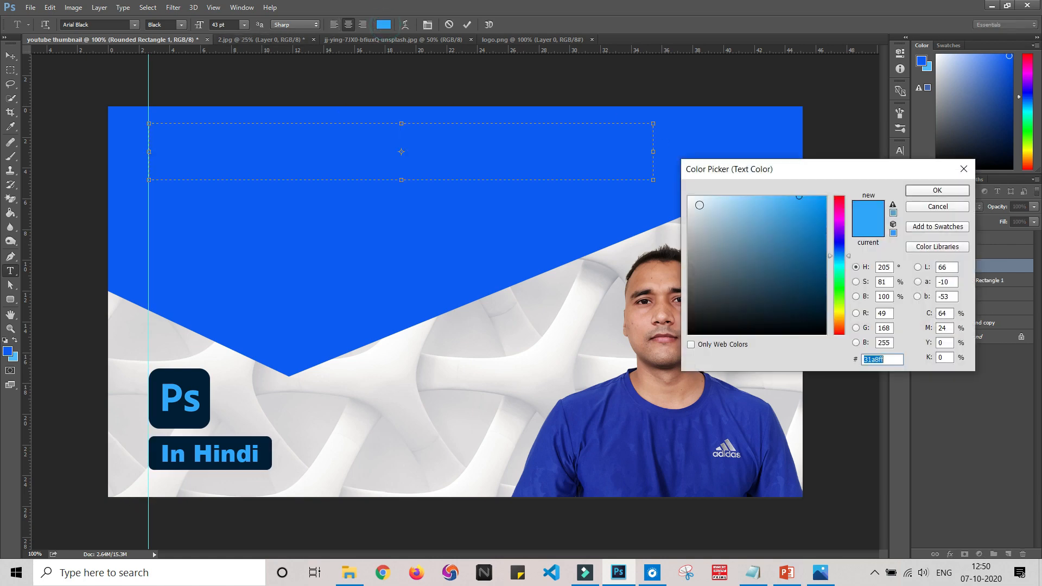
pyautogui.click(690, 199)
pyautogui.click(937, 191)
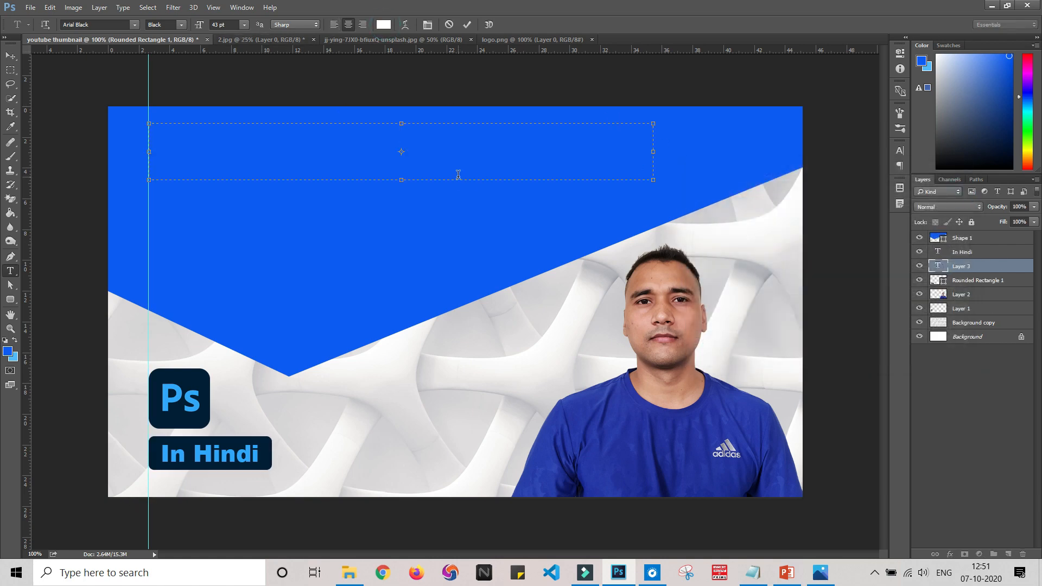
pyautogui.write('ho')
pyautogui.write('oshop Tutorial')
pyautogui.moveTo(971, 240); pyautogui.dragTo(995, 271)
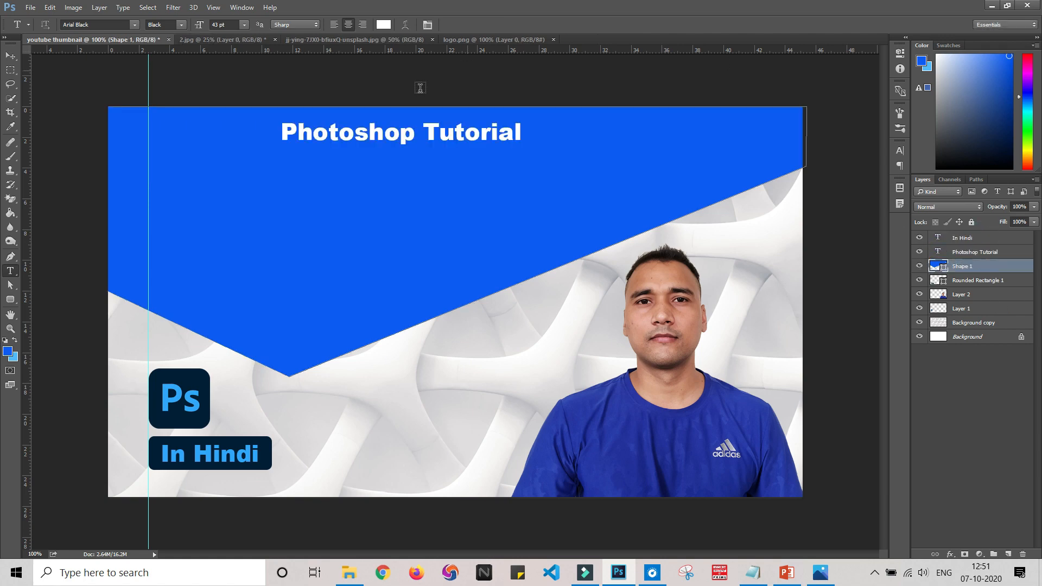
# Set the size of the whole "Photoshop Tutorial" text to 80 pt.
pyautogui.click(419, 128)
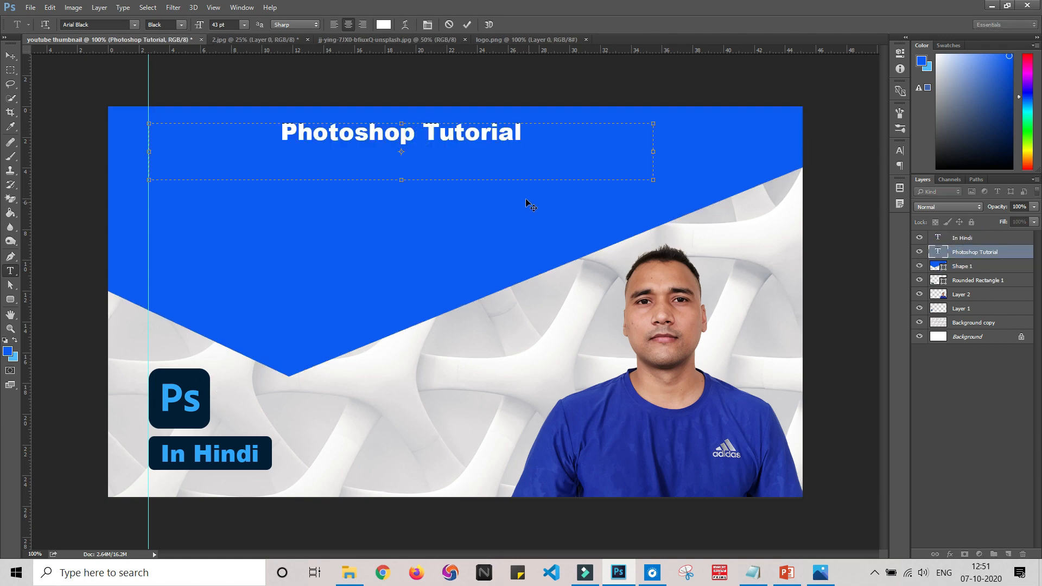
pyautogui.press('ctrl')
pyautogui.hotkey('ctrl', 'a')
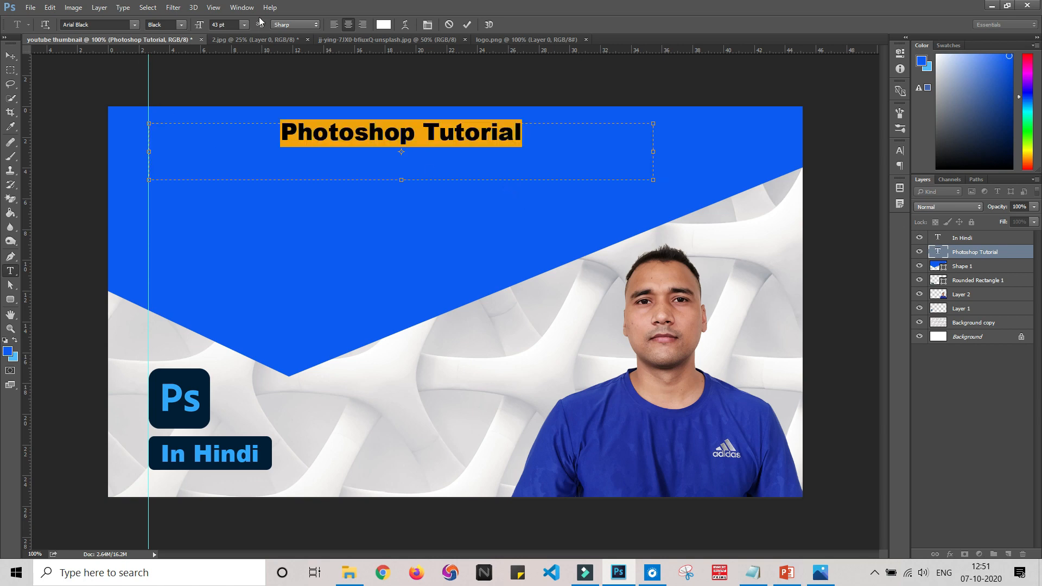
pyautogui.click(220, 25)
pyautogui.write('44')
pyautogui.press('Return')
pyautogui.press('Up')
pyautogui.press('Up')
pyautogui.press('Up')
pyautogui.press('Up')
pyautogui.press('Up')
pyautogui.press('Up')
pyautogui.press('Up')
pyautogui.press('Up')
pyautogui.press('Up')
pyautogui.press('Up')
pyautogui.press('Up')
pyautogui.press('Up')
pyautogui.press('Up')
pyautogui.press('Up')
pyautogui.press('Up')
pyautogui.press('Up')
pyautogui.press('Up')
pyautogui.press('Up')
pyautogui.press('Up')
pyautogui.press('Up')
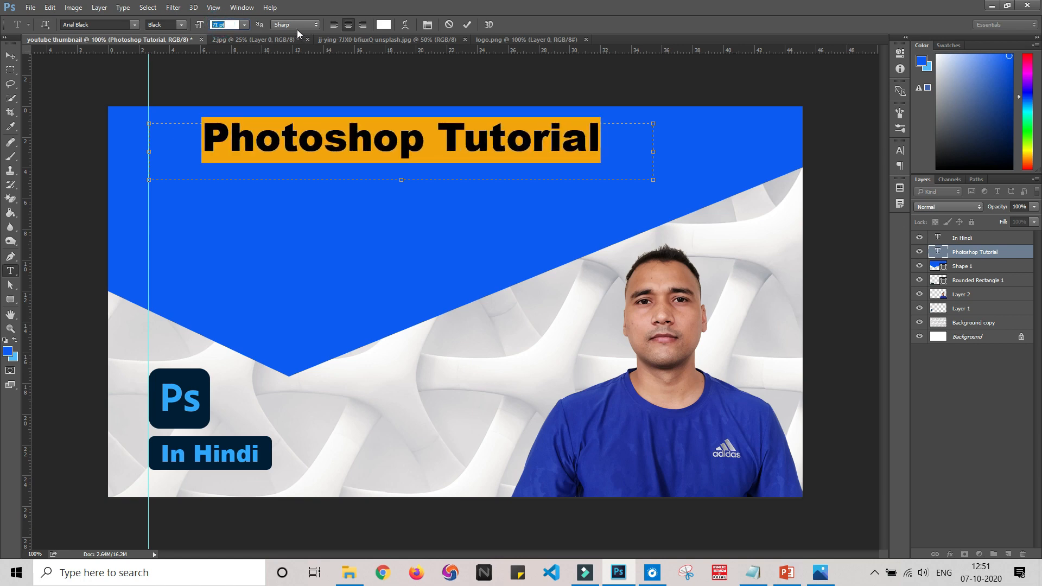
pyautogui.press('Up')
pyautogui.press('Up')
pyautogui.press('Up')
pyautogui.press('Up')
pyautogui.press('Up')
pyautogui.press('Up')
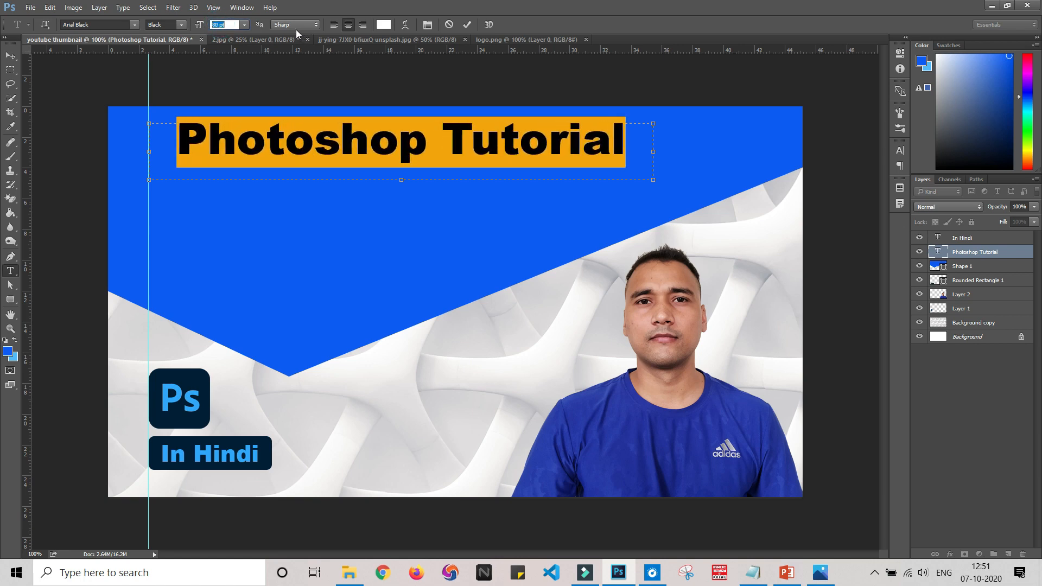
# Left-align the "Photoshop Tutorial" text and lower its box's upper edge to a height of about 3.03 cm.
pyautogui.click(335, 25)
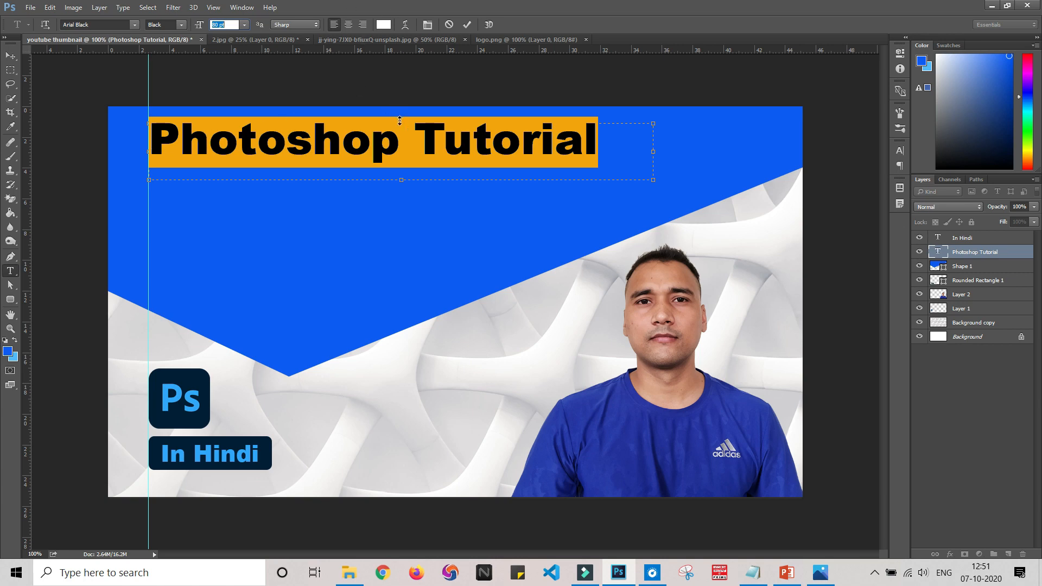
pyautogui.moveTo(400, 121); pyautogui.dragTo(401, 131)
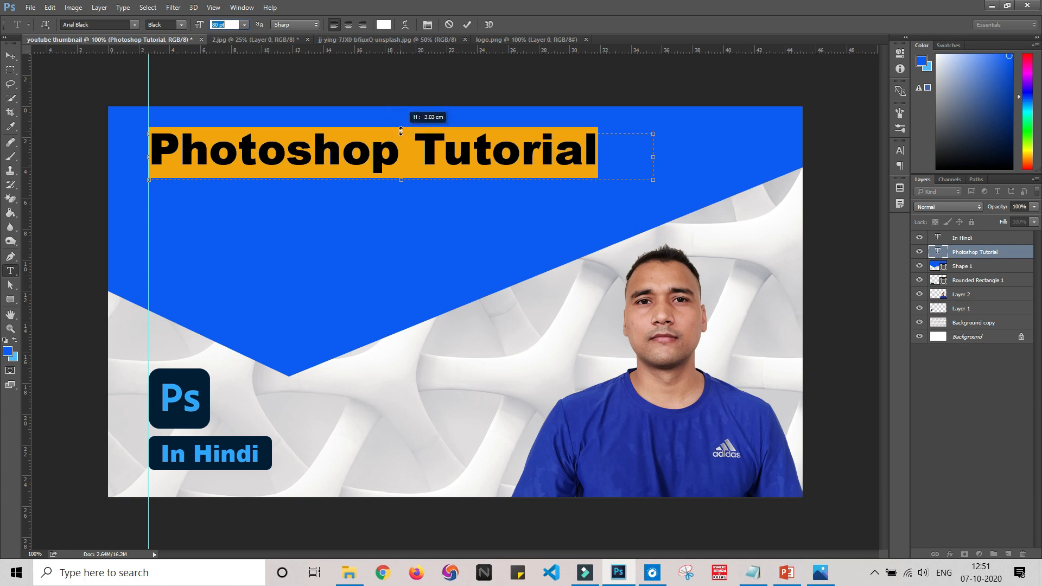
pyautogui.click(466, 25)
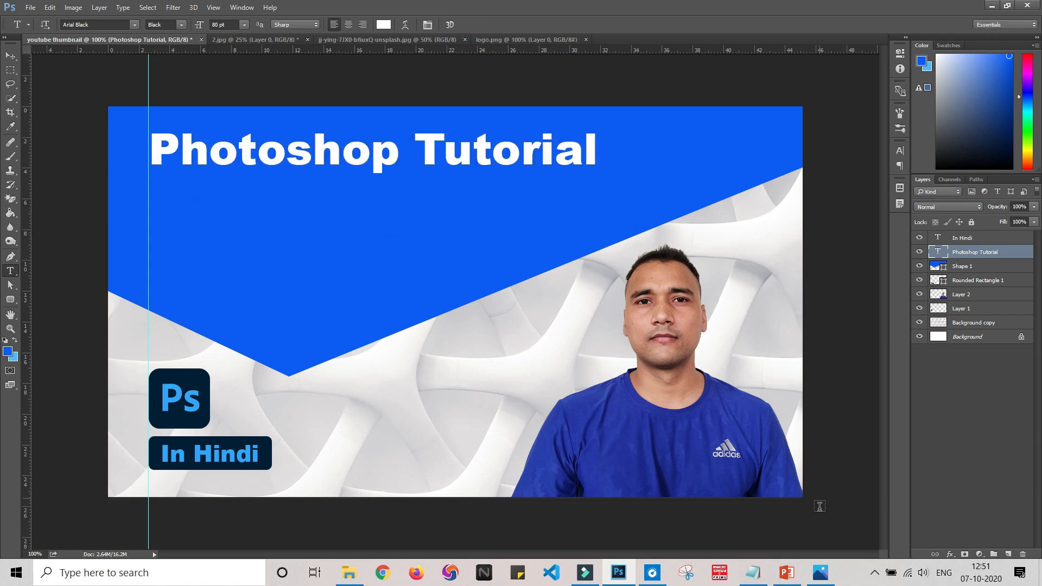
# Check the reference image poster.jpg and change the font of the "Photoshop Tutorial" text to Cooper Black Regular.
pyautogui.click(829, 578)
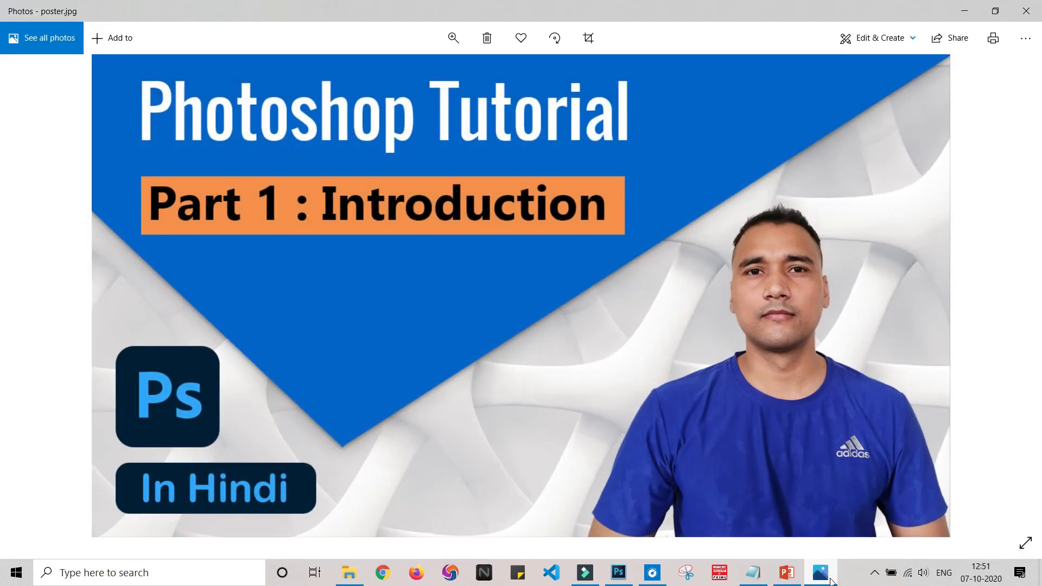
pyautogui.click(832, 581)
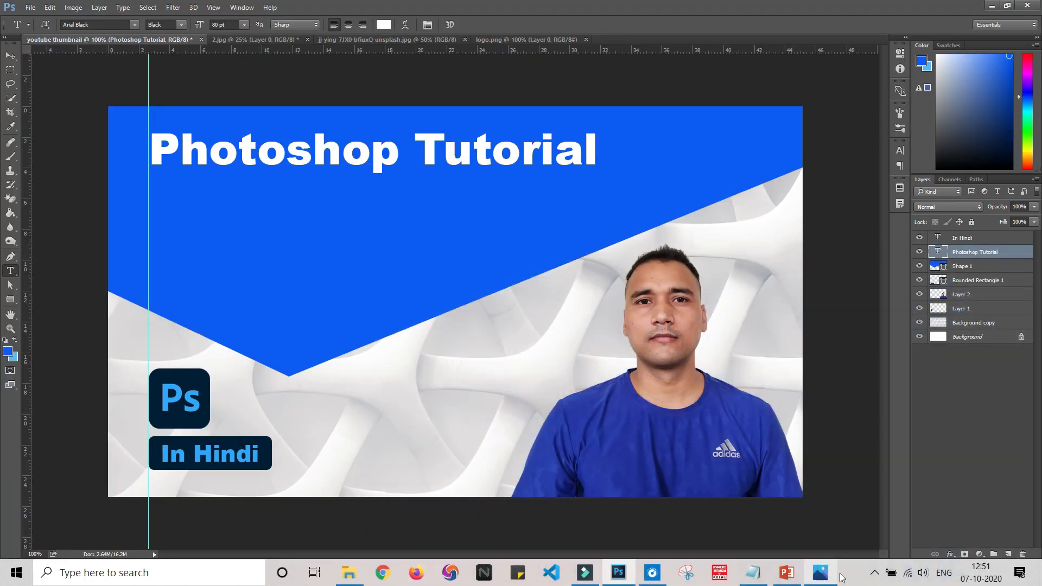
pyautogui.click(299, 156)
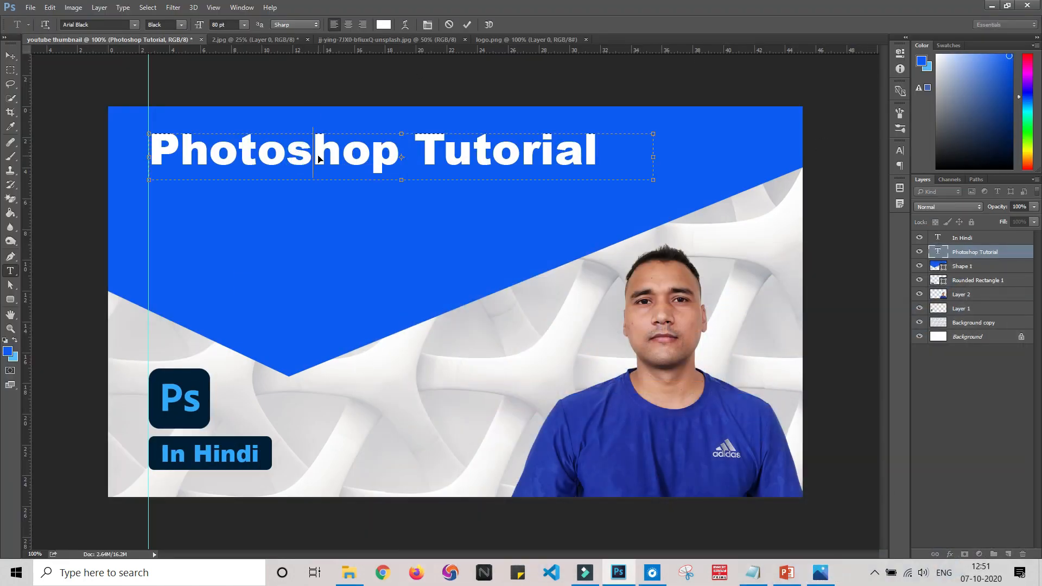
pyautogui.hotkey('ctrl', 'a')
pyautogui.click(133, 25)
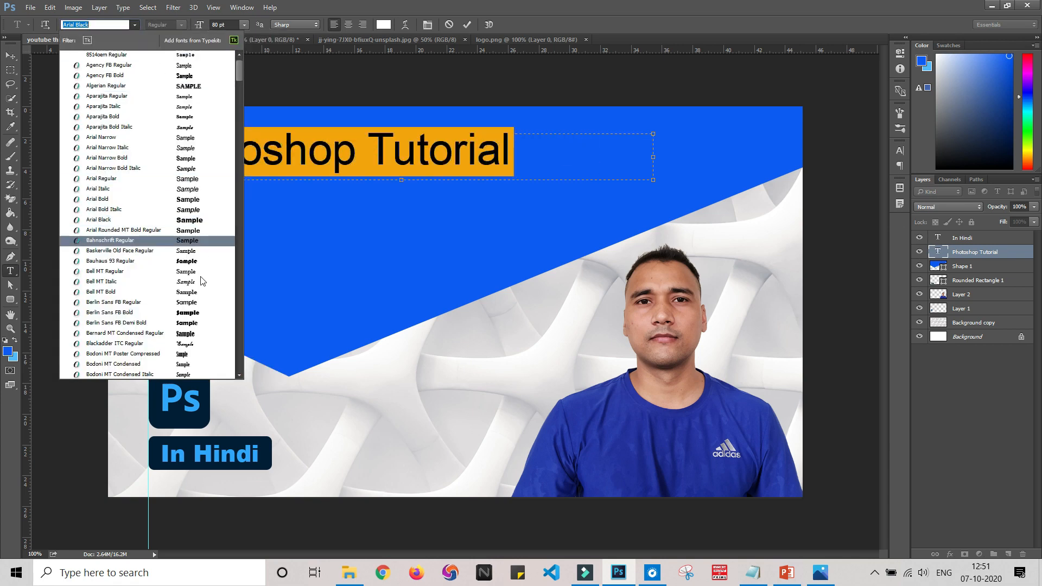
pyautogui.scroll(-3, 203, 321)
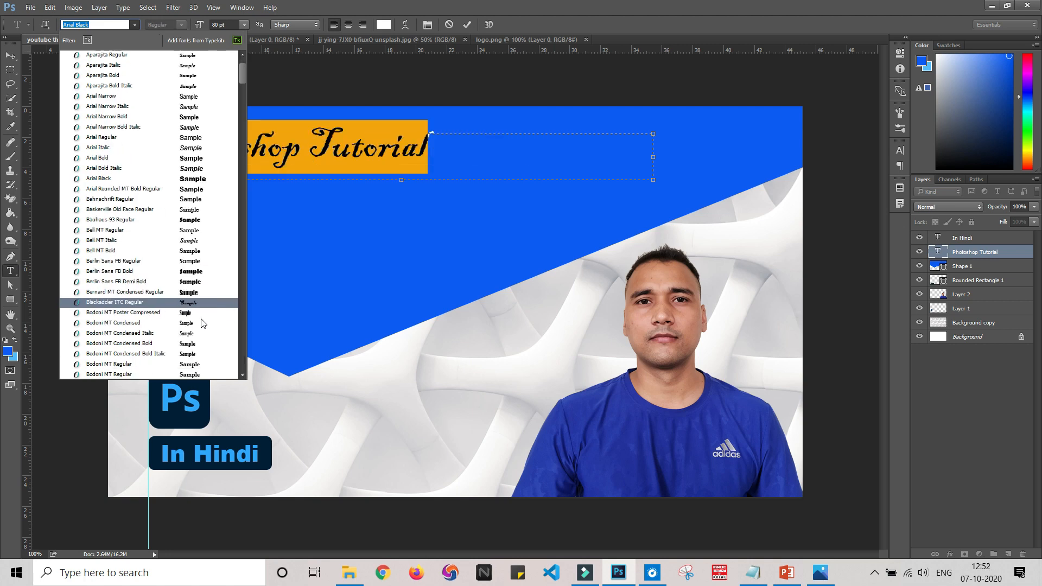
pyautogui.scroll(-5, 201, 325)
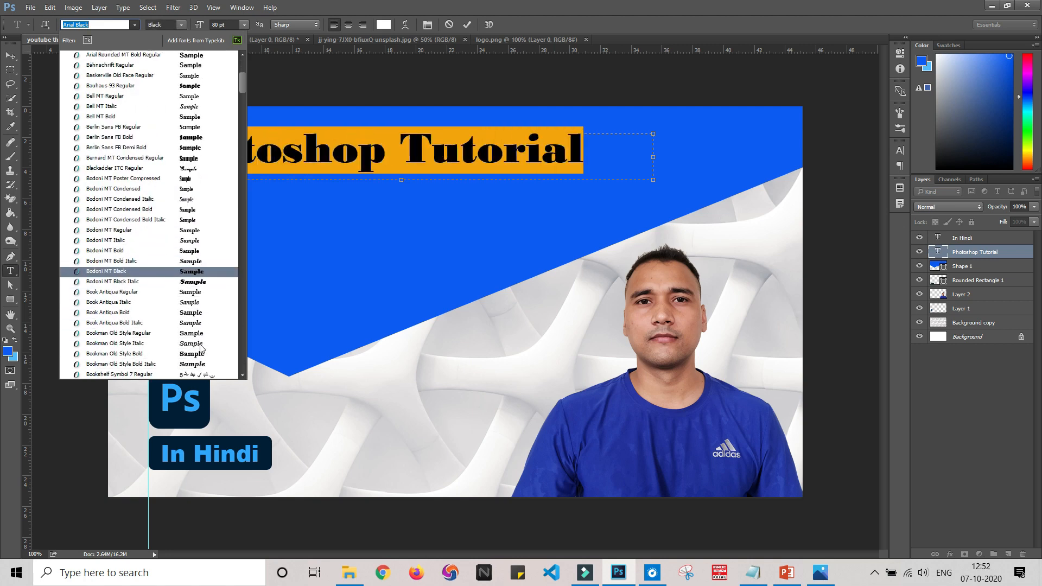
pyautogui.scroll(-1, 200, 344)
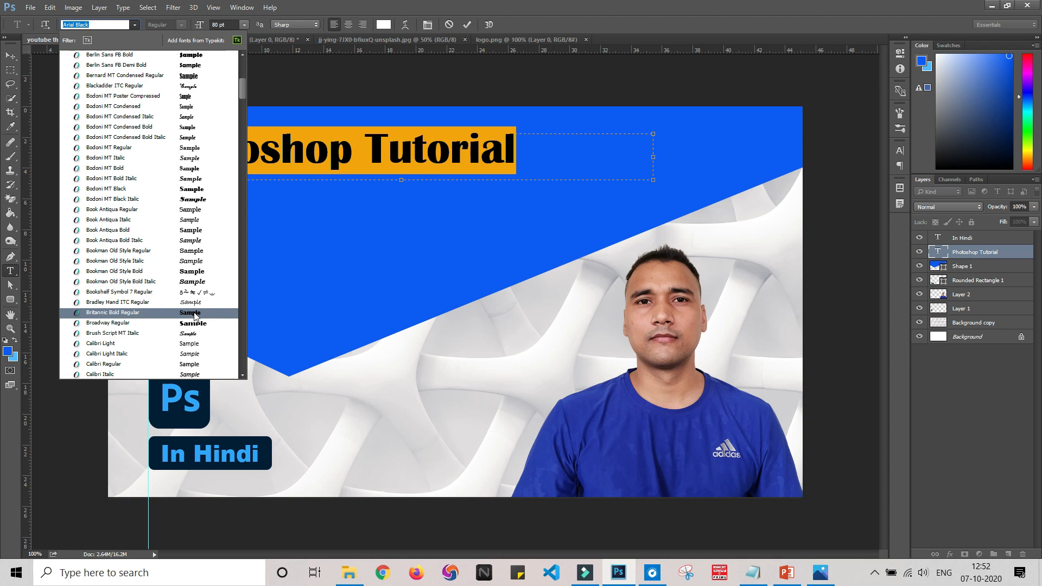
pyautogui.scroll(-2, 200, 353)
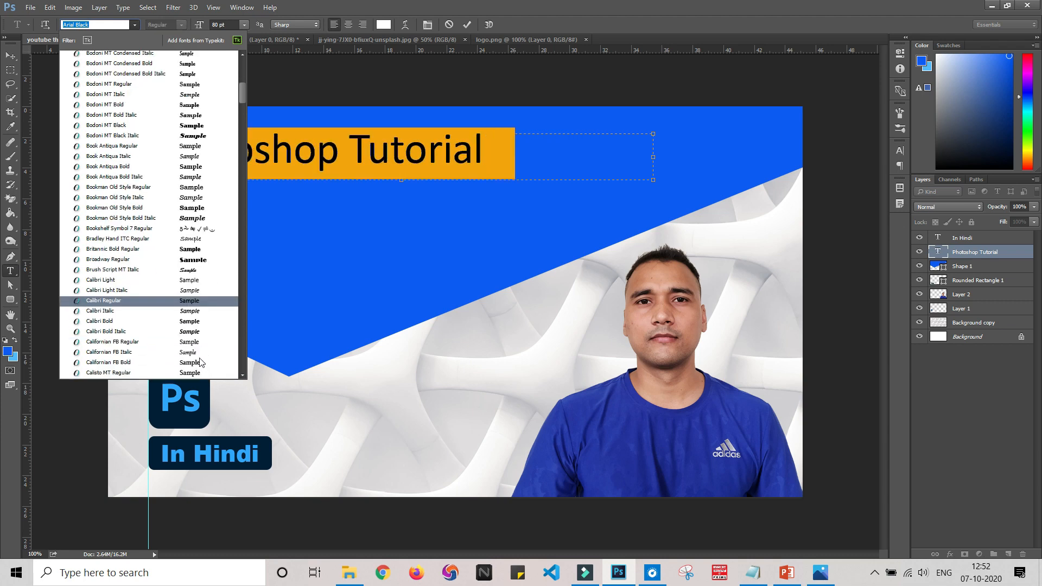
pyautogui.scroll(-10, 200, 362)
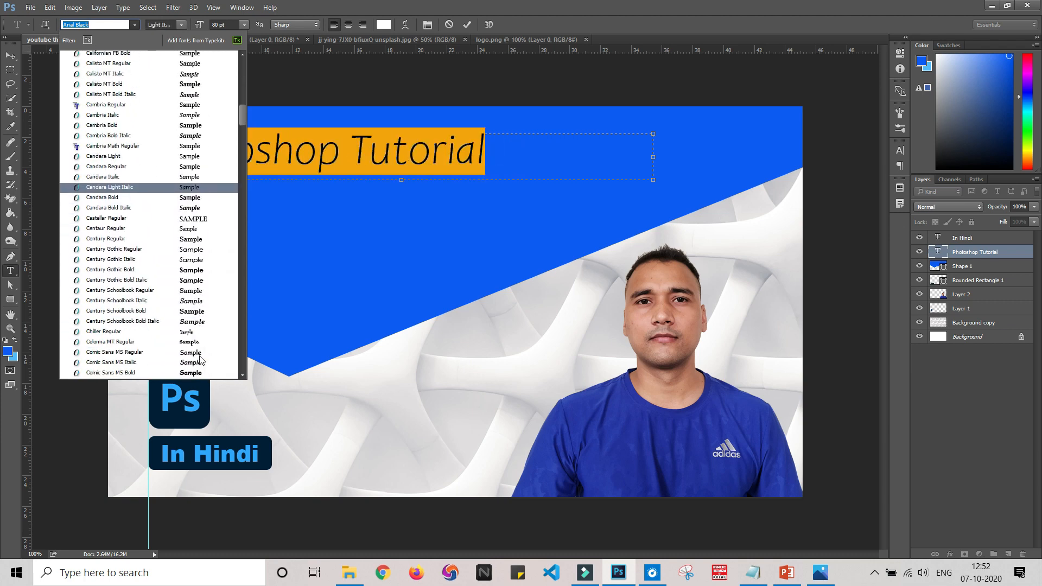
pyautogui.scroll(-3, 200, 362)
pyautogui.click(201, 362)
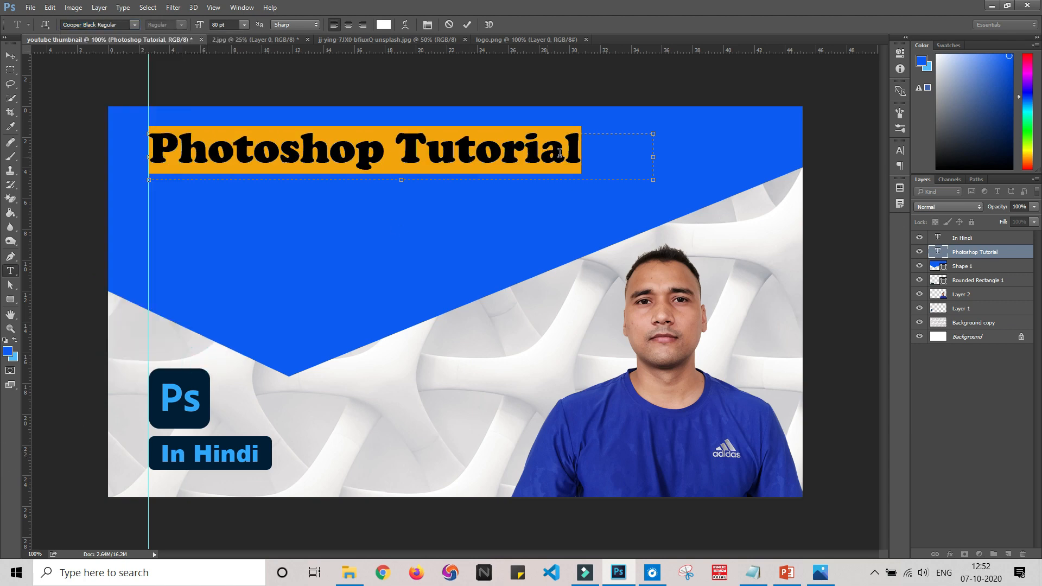
pyautogui.click(469, 24)
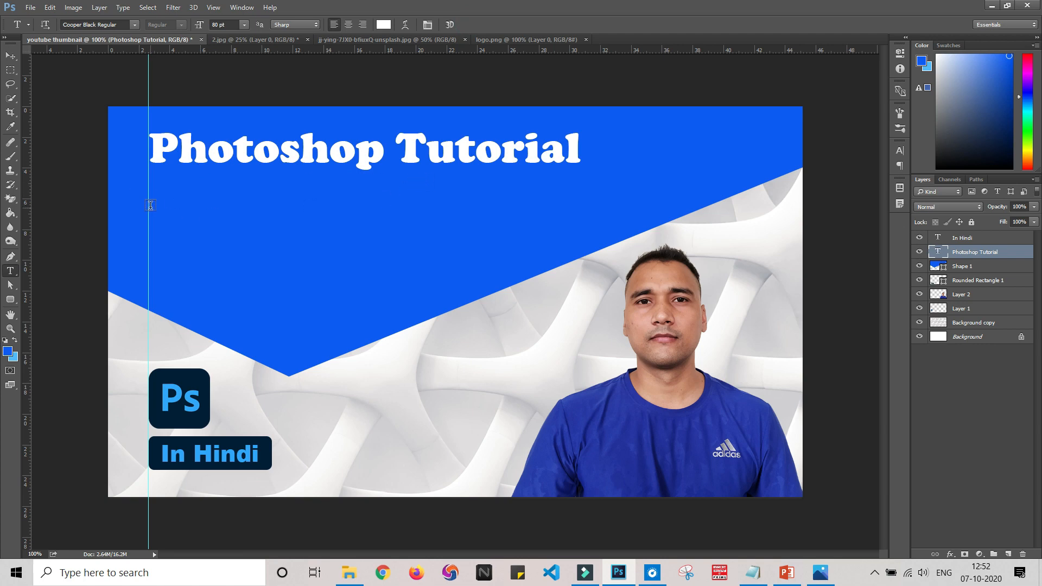
# Add the white text "Part:1 Introduction" in a wide box below the title, starting at the vertical guide.
pyautogui.moveTo(151, 200); pyautogui.dragTo(553, 241)
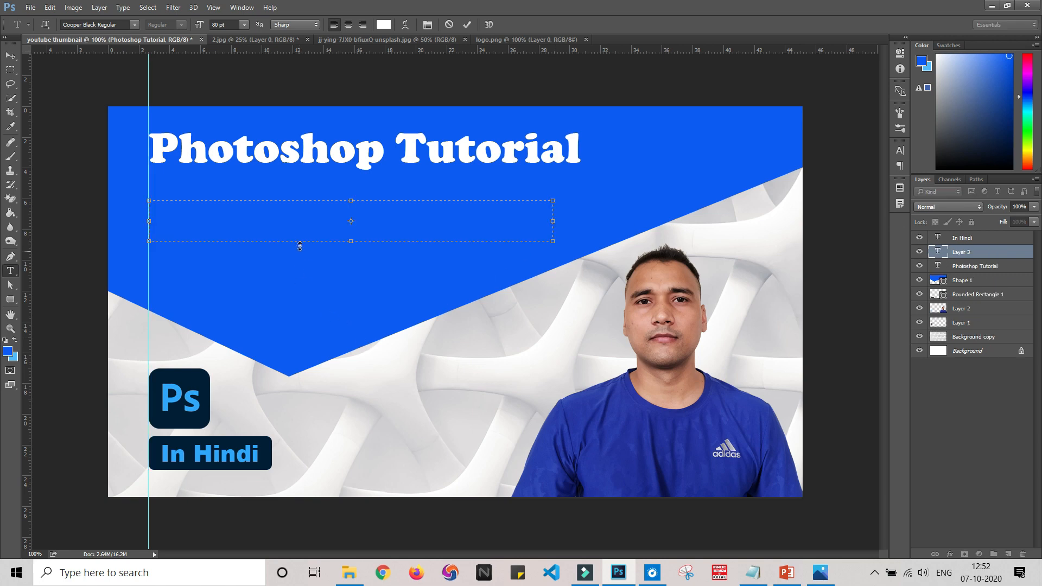
pyautogui.write('rt')
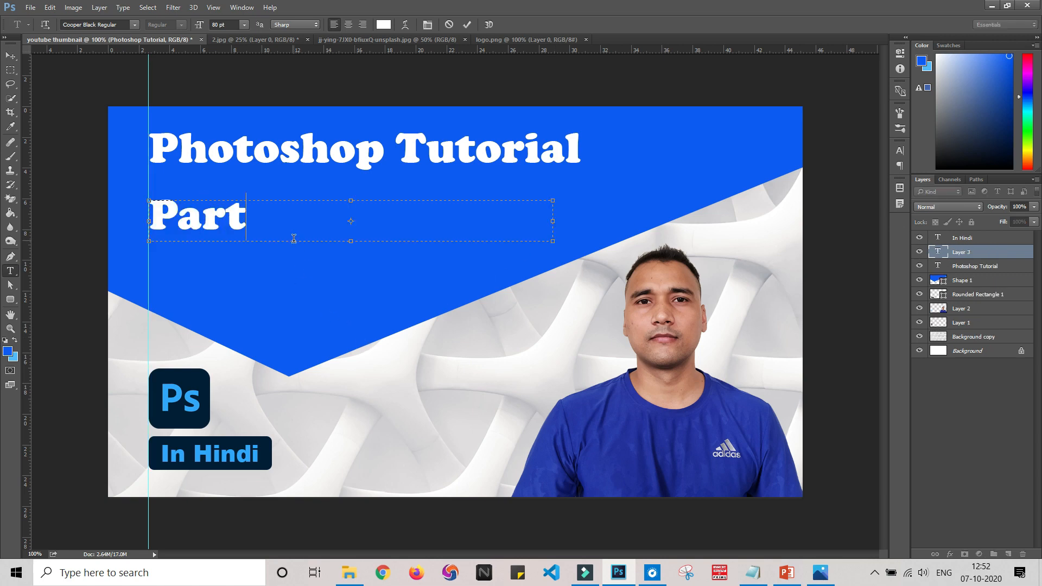
pyautogui.write(': 1')
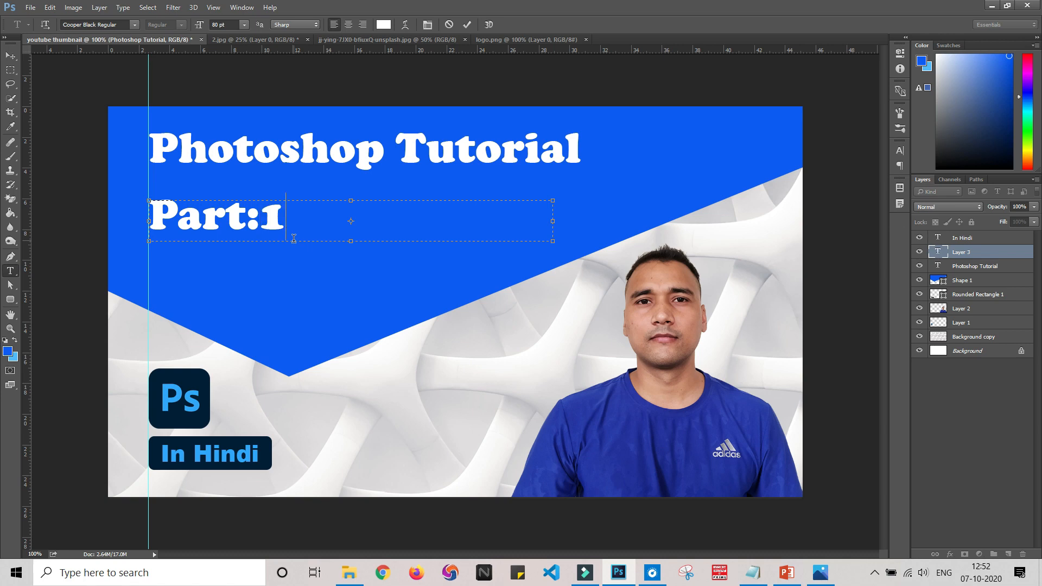
pyautogui.write(' Int')
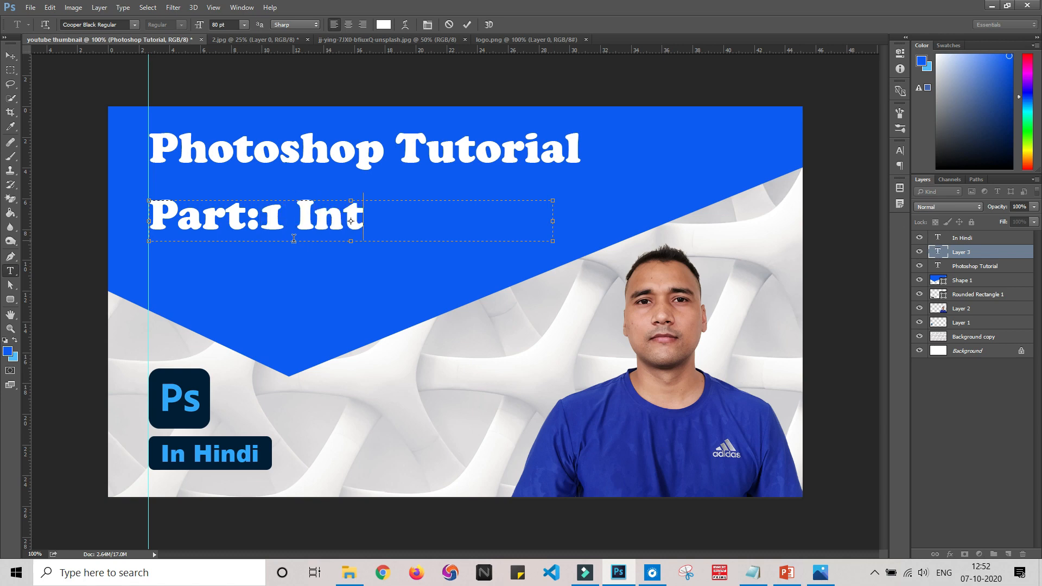
pyautogui.write('roduct')
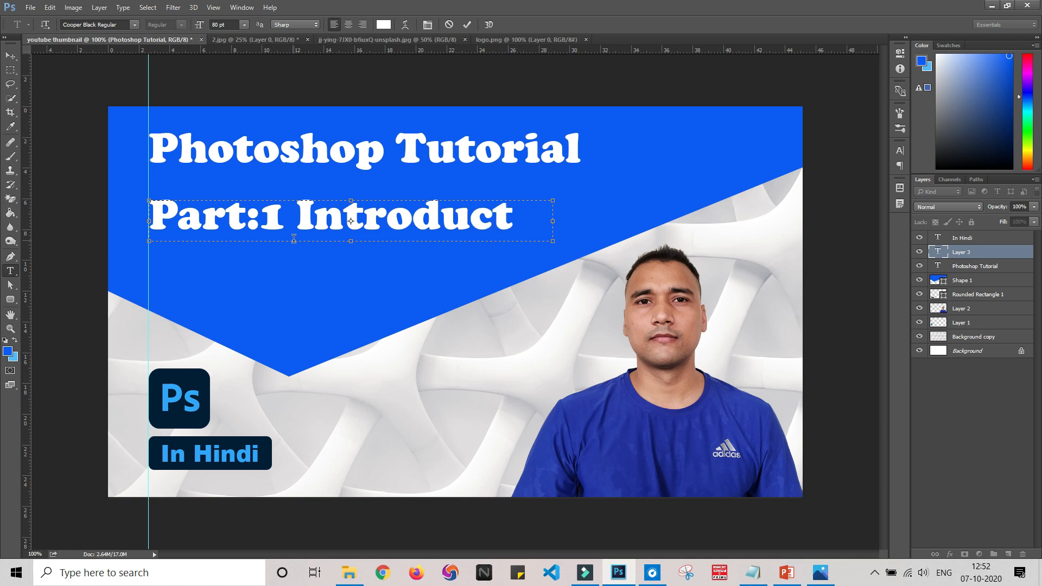
pyautogui.press('BackSpace')
pyautogui.write('-')
# Change the font of the whole "Part:1 Introduction" text to Arial Narrow Bold.
pyautogui.hotkey('ctrl', 'a')
pyautogui.click(217, 25)
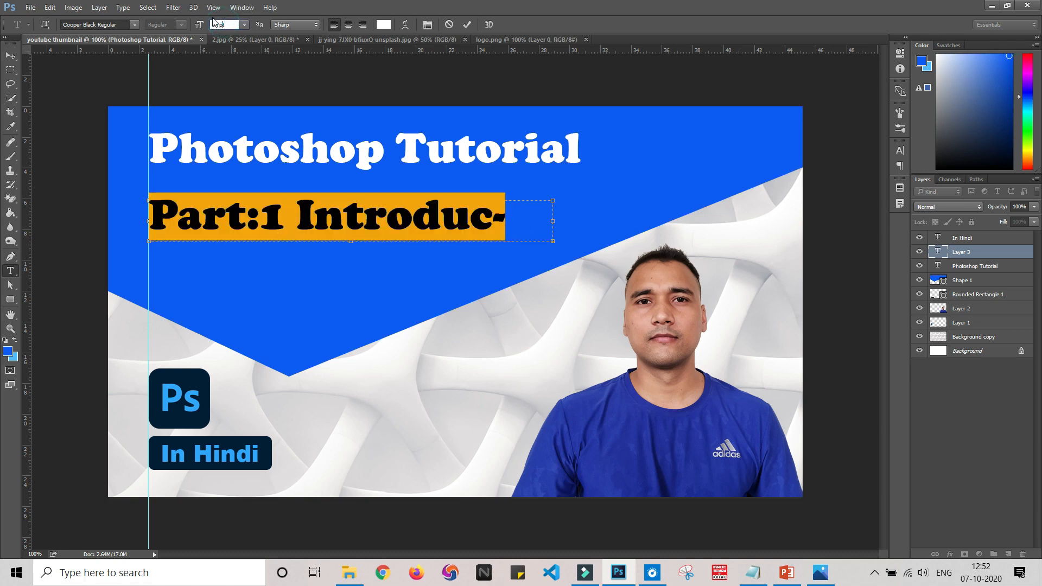
pyautogui.click(133, 25)
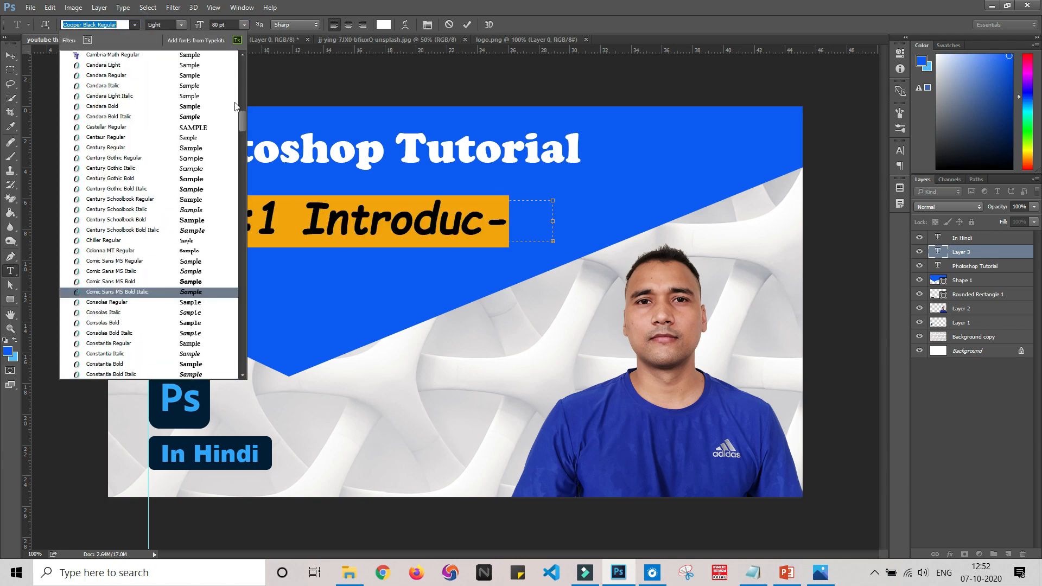
pyautogui.moveTo(241, 118); pyautogui.dragTo(244, 53)
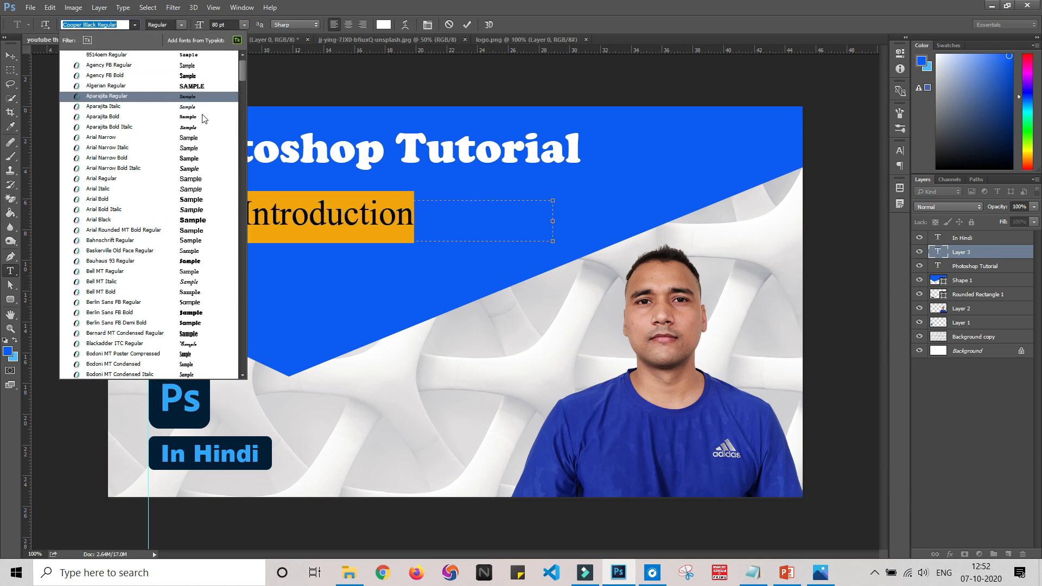
pyautogui.click(206, 162)
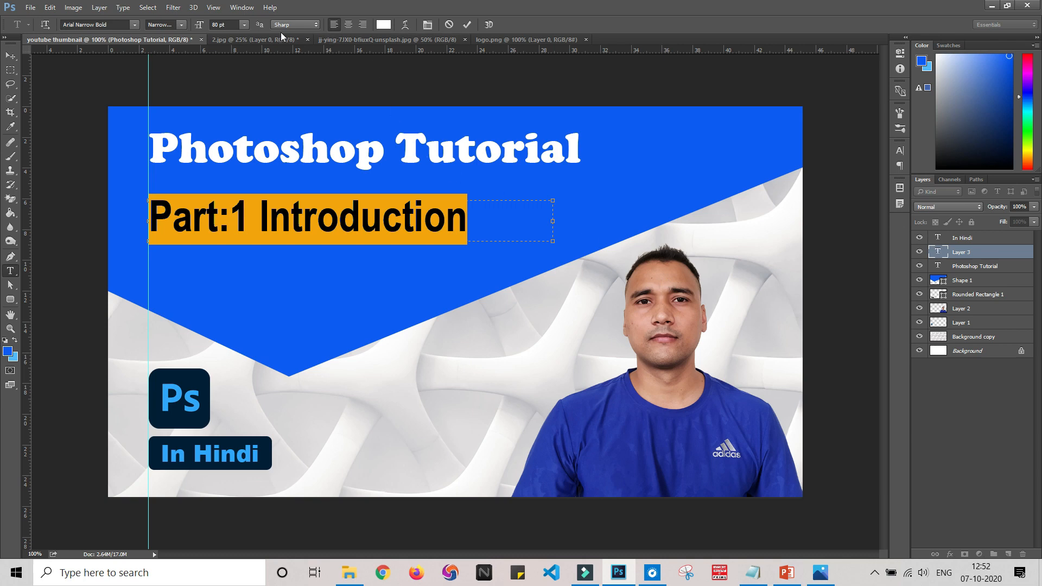
# Try slightly larger sizes for the "Part:1 Introduction" text, settle on 80 pt and commit the text.
pyautogui.click(222, 25)
pyautogui.scroll(1, 222, 23)
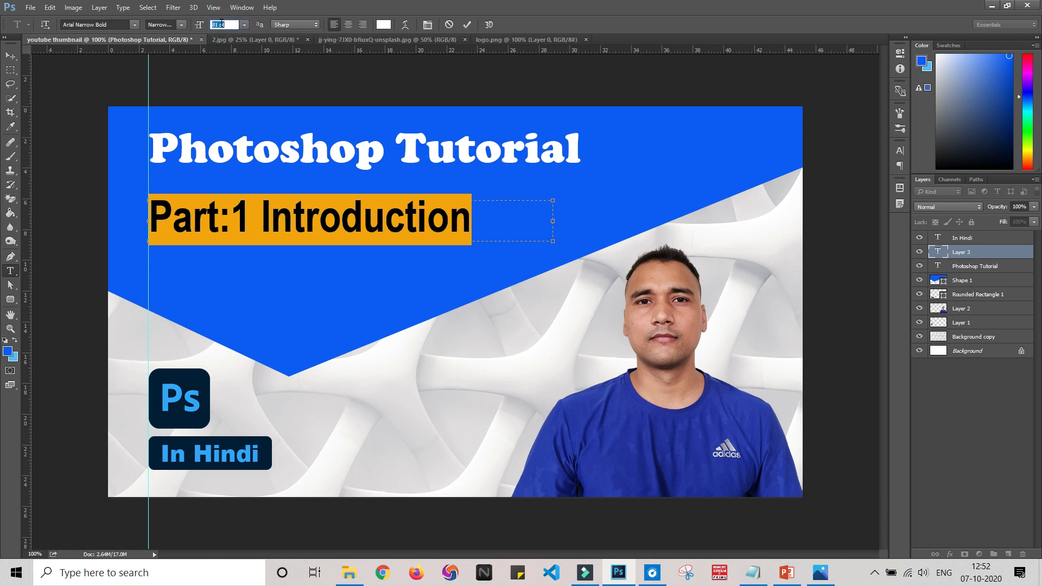
pyautogui.scroll(4, 222, 24)
pyautogui.scroll(-4, 222, 24)
pyautogui.scroll(-1, 222, 24)
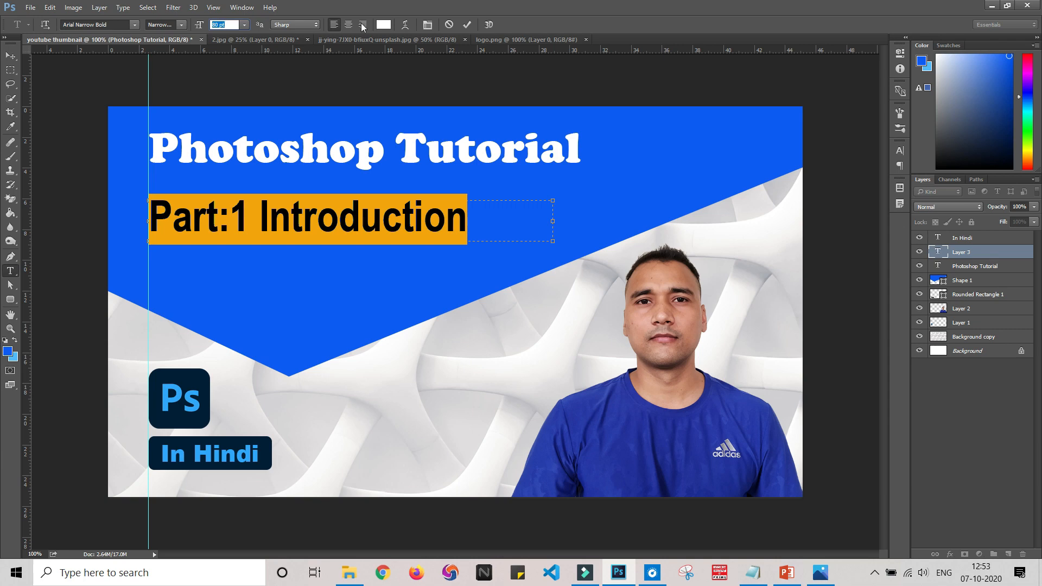
pyautogui.click(468, 24)
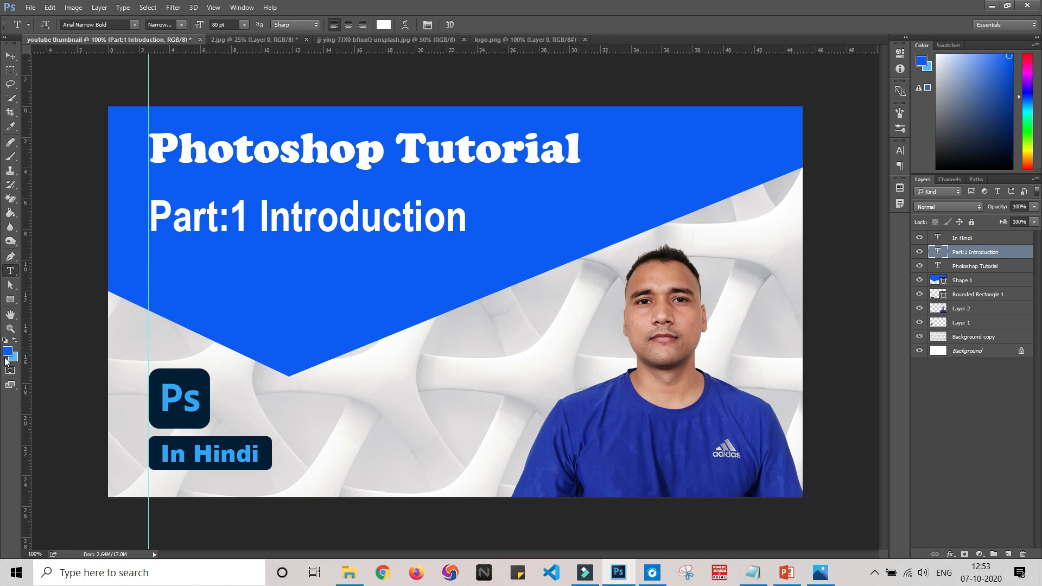
# Draw a rectangle about 652 × 102 px over the "Part:1 Introduction" text and fill it with the recently used orange.
pyautogui.click(10, 299)
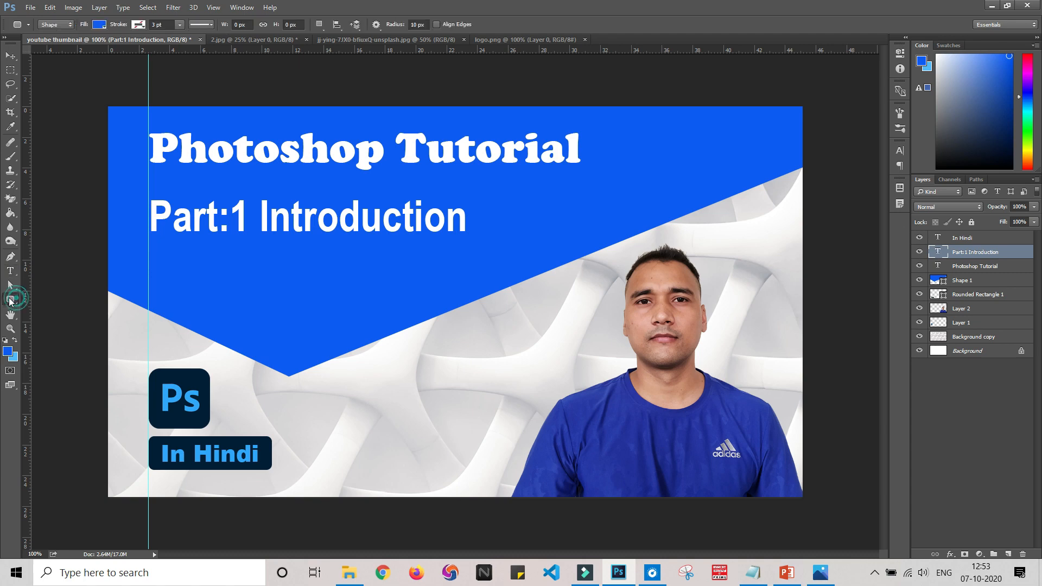
pyautogui.click(60, 299)
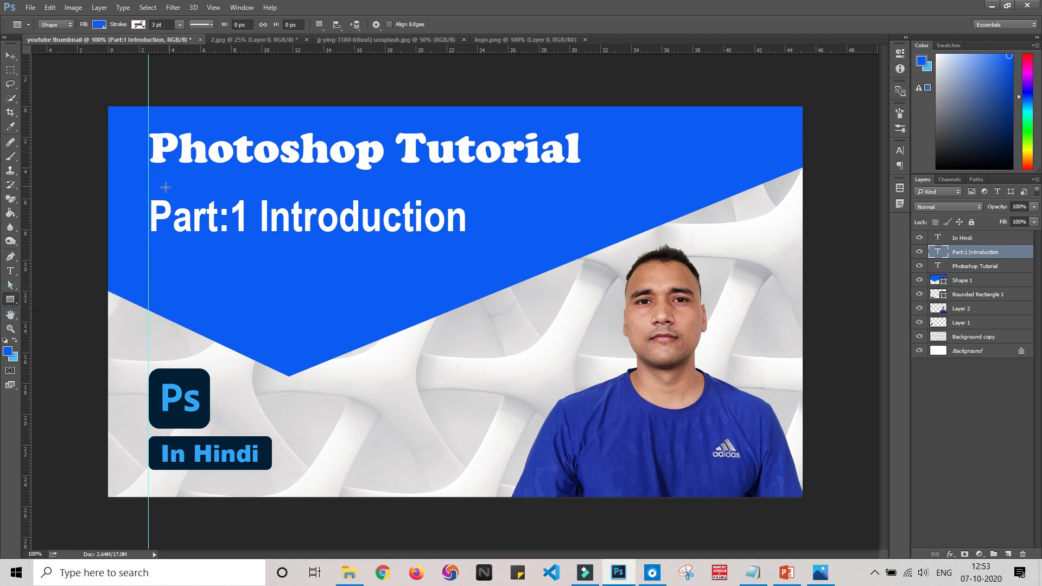
pyautogui.moveTo(145, 192); pyautogui.dragTo(502, 248)
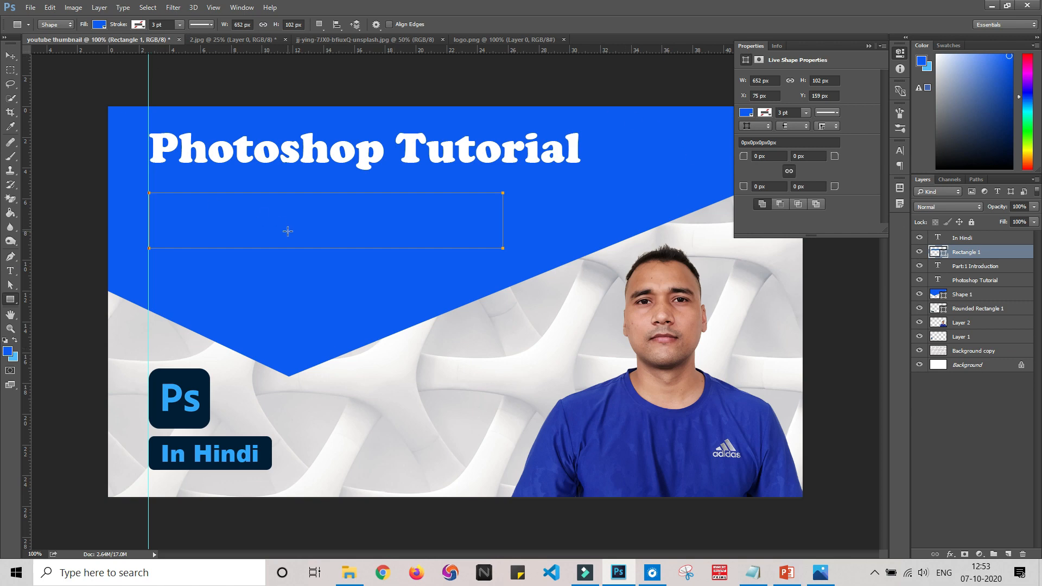
pyautogui.click(101, 25)
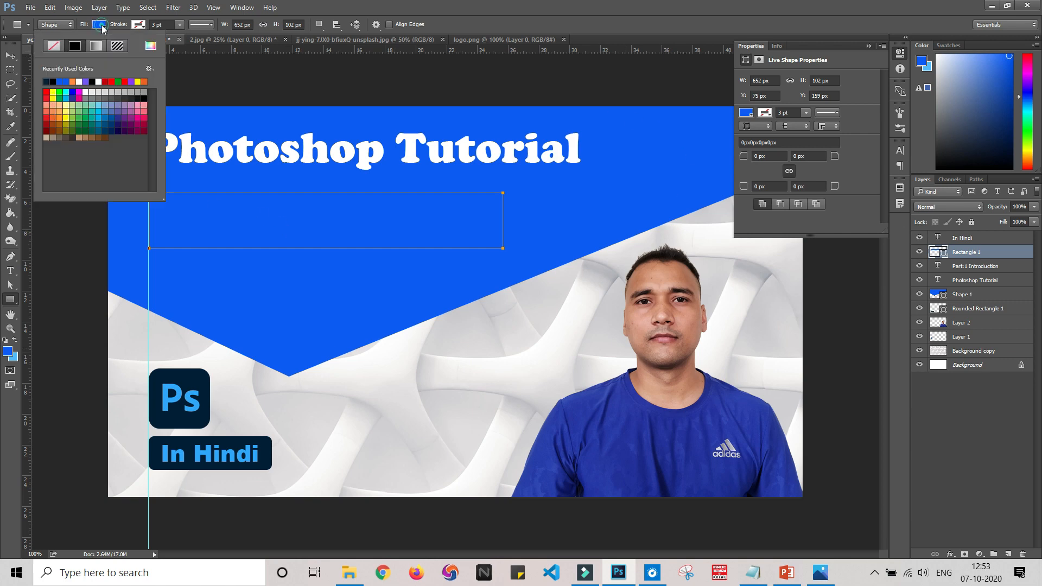
pyautogui.click(73, 81)
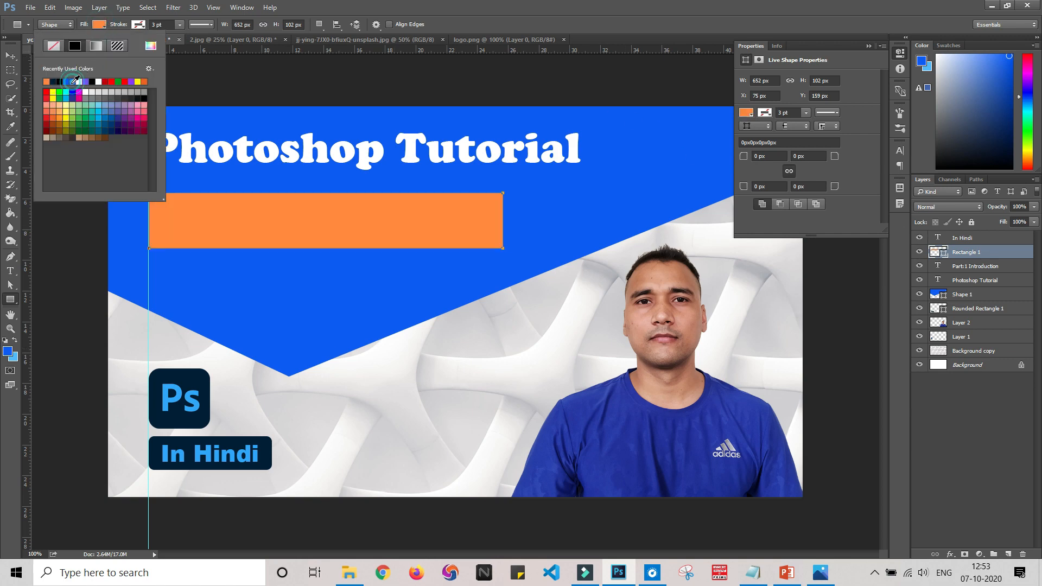
pyautogui.click(868, 47)
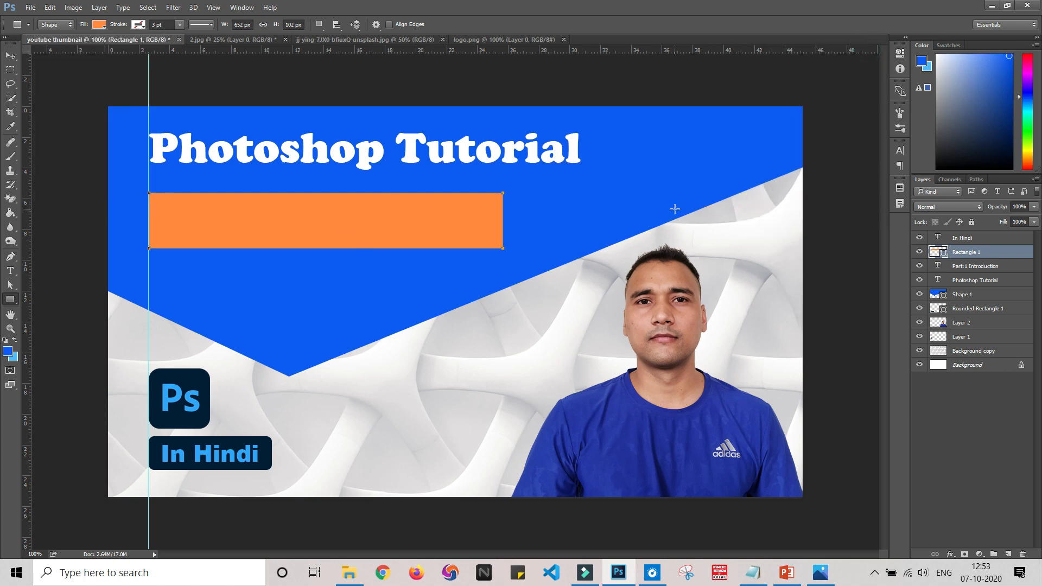